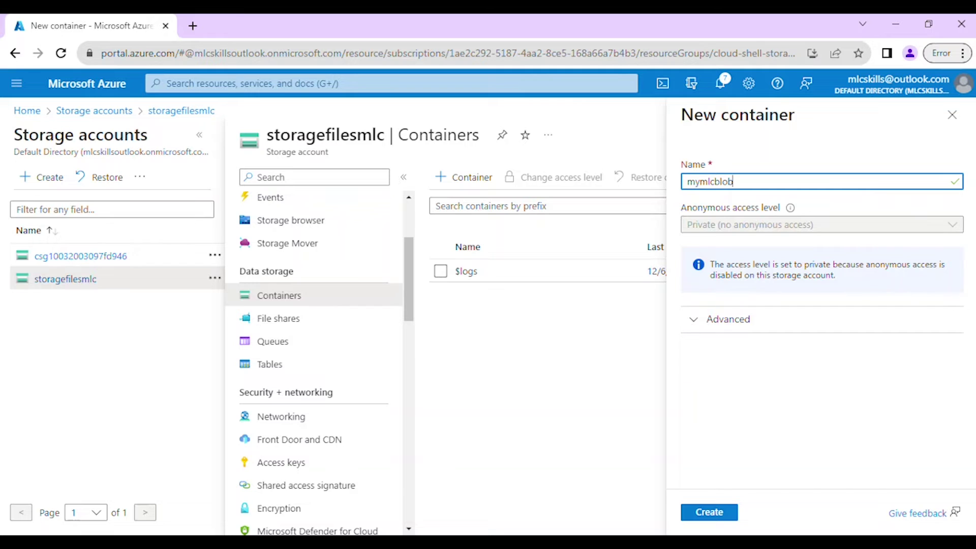
Review the anonymous access level and encryption scope options, and create the new container mymlcblob
click(821, 224)
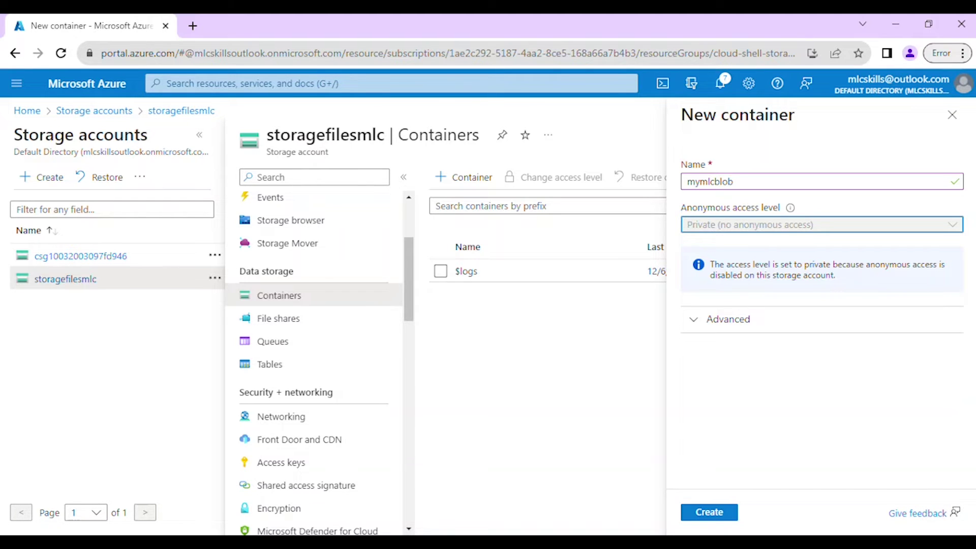
click(728, 319)
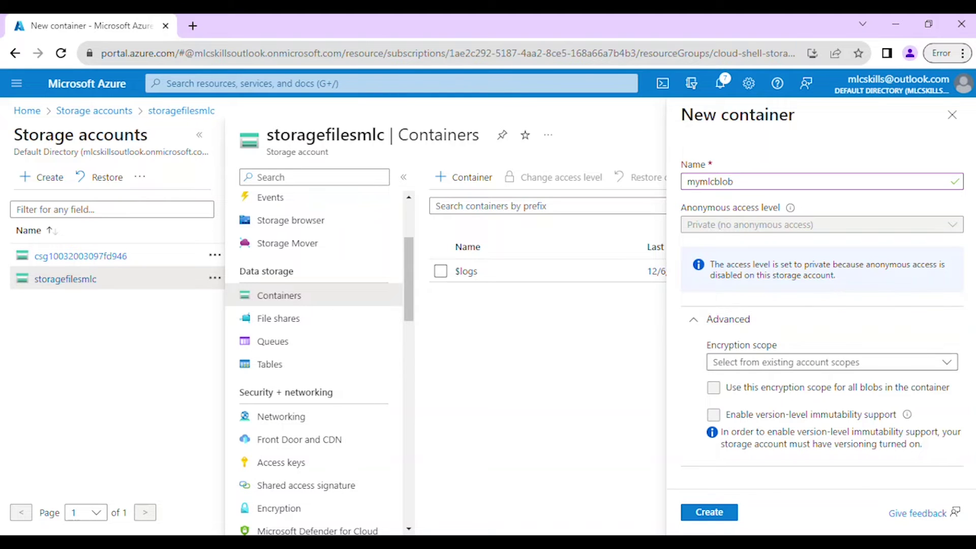
click(831, 362)
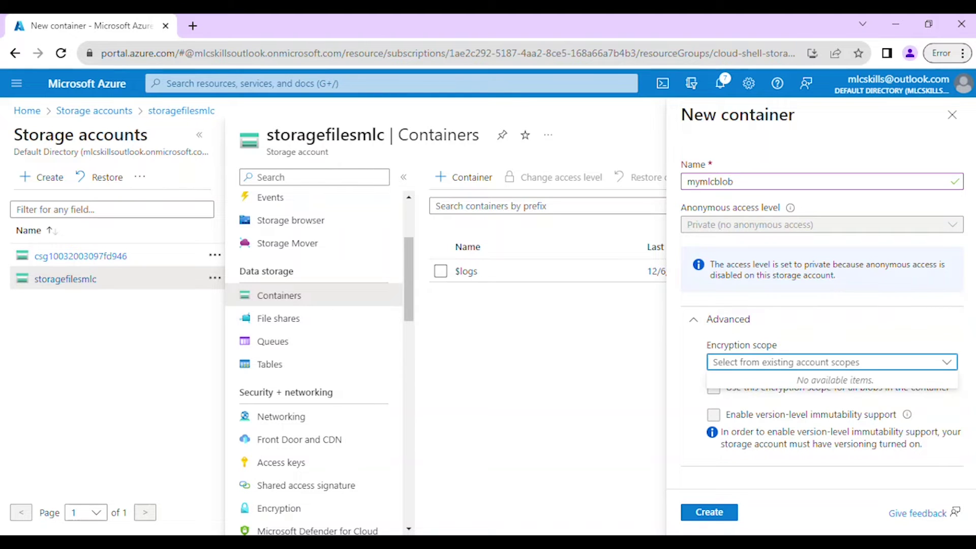
click(728, 318)
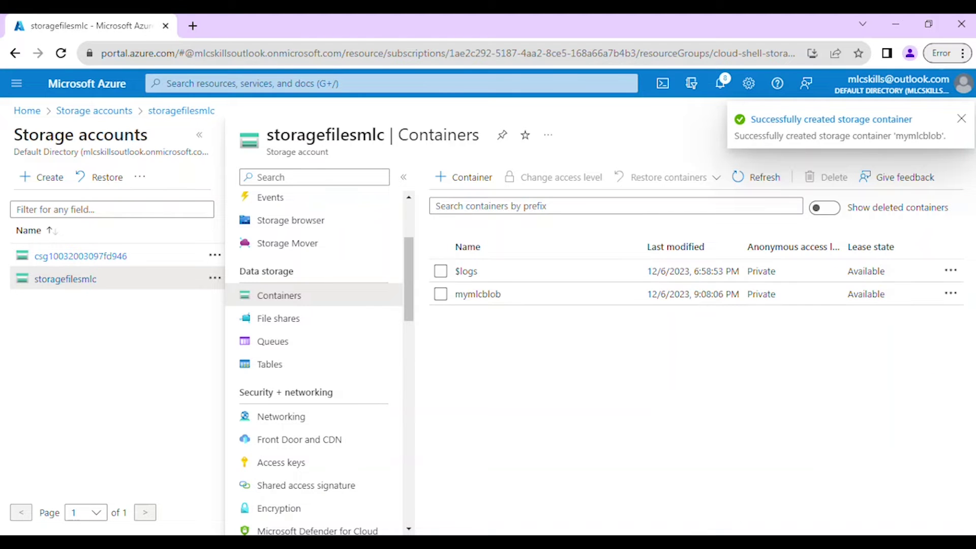
Check the anonymous access level setting of the mymlcblob container and return to the storage accounts list
click(477, 293)
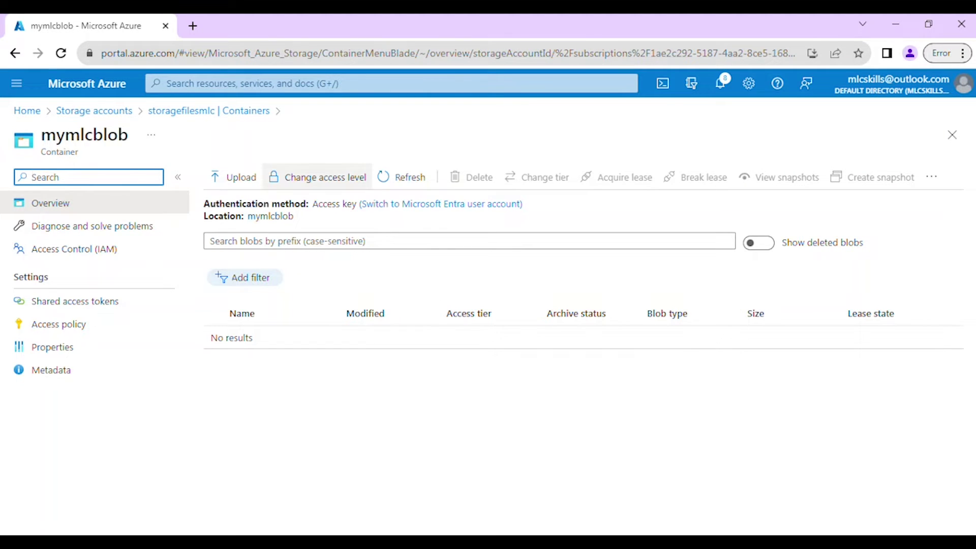
click(318, 177)
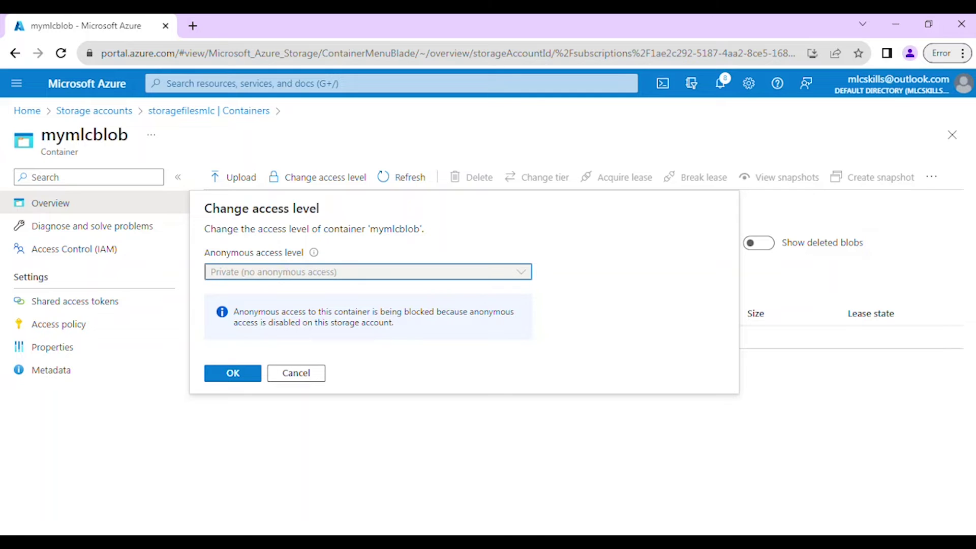
click(94, 110)
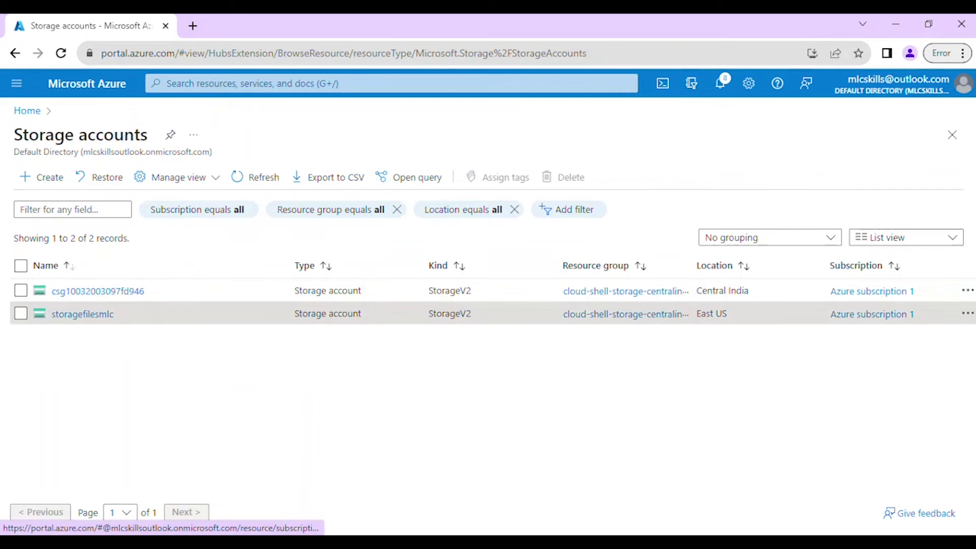
Upload the picture Backup_of_maanavan white.jpg from the maanavan folder to the mymlcblob container of the storagefilesmlc storage account
click(83, 313)
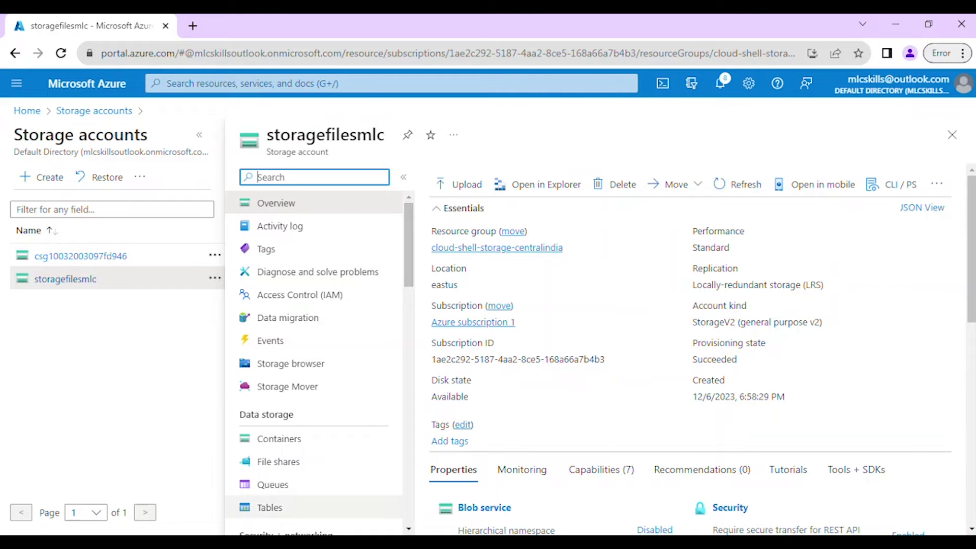
click(279, 439)
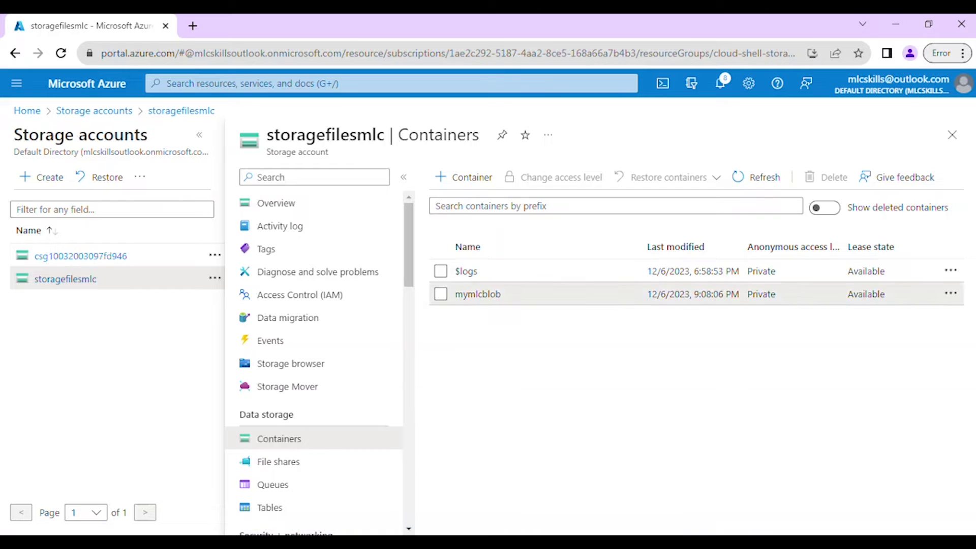
click(477, 294)
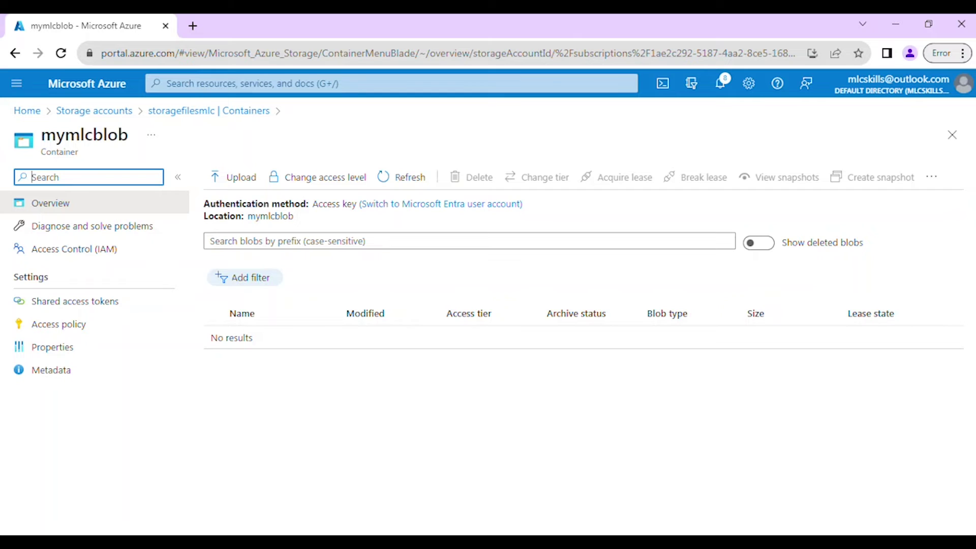
click(234, 177)
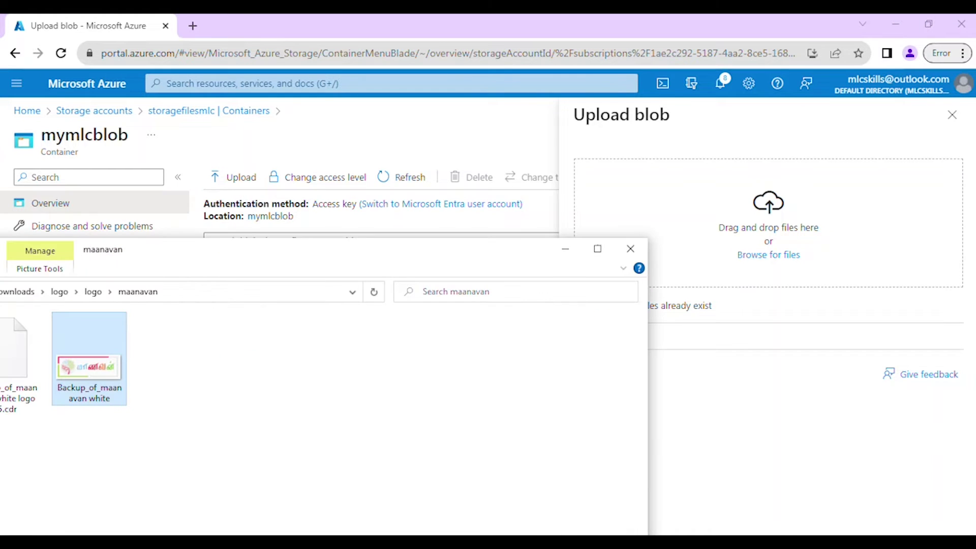
drag(87, 359, 793, 249)
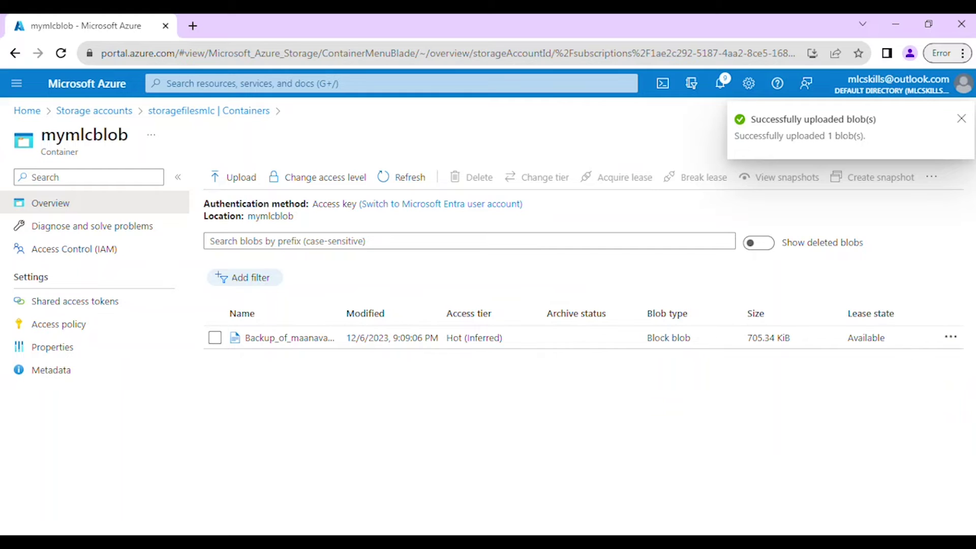
Open the uploaded blob's properties and look at the available access tiers, leaving the tier setting without saving
click(290, 338)
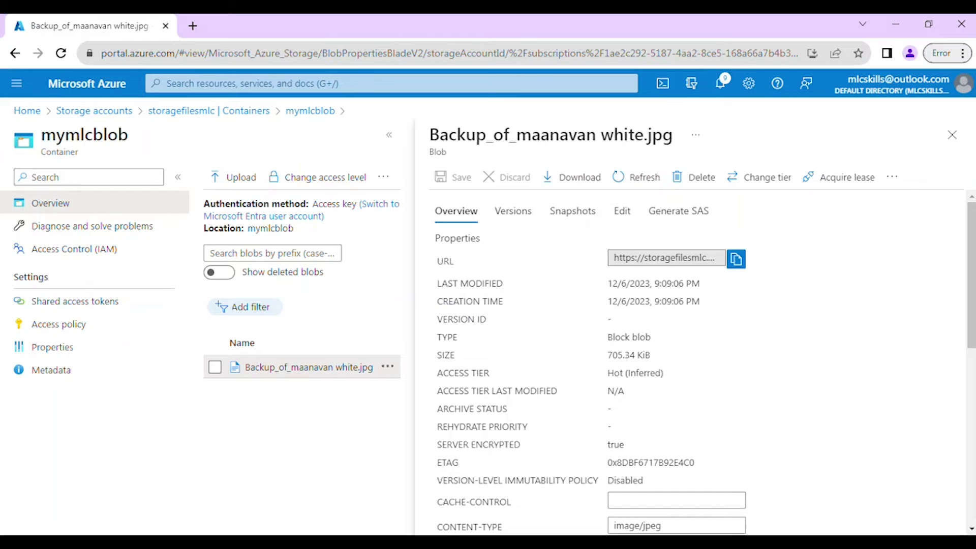
drag(443, 261, 454, 260)
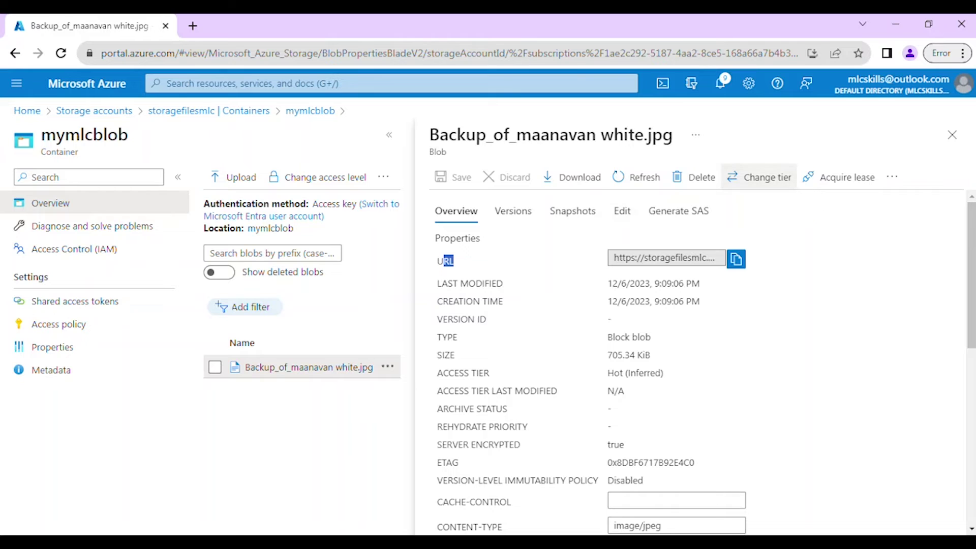
click(759, 177)
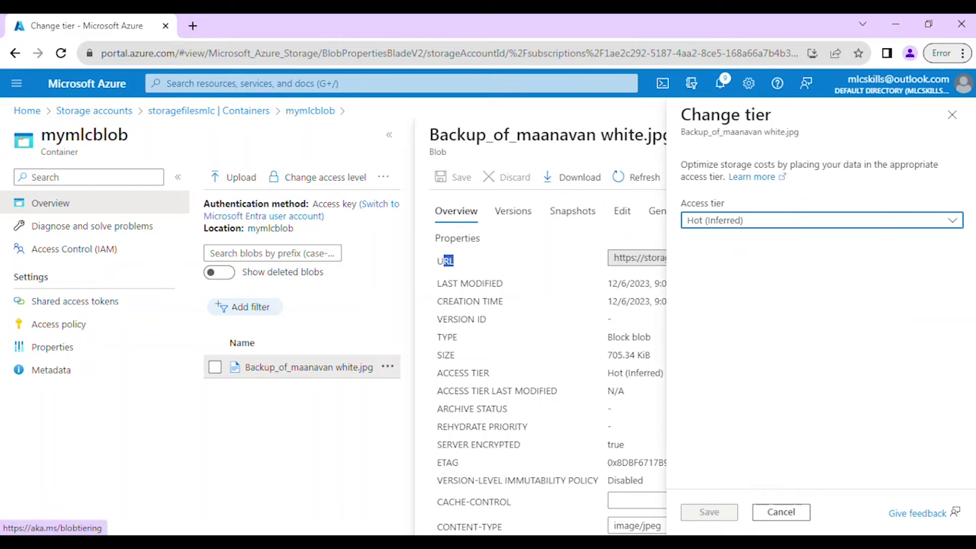
click(822, 220)
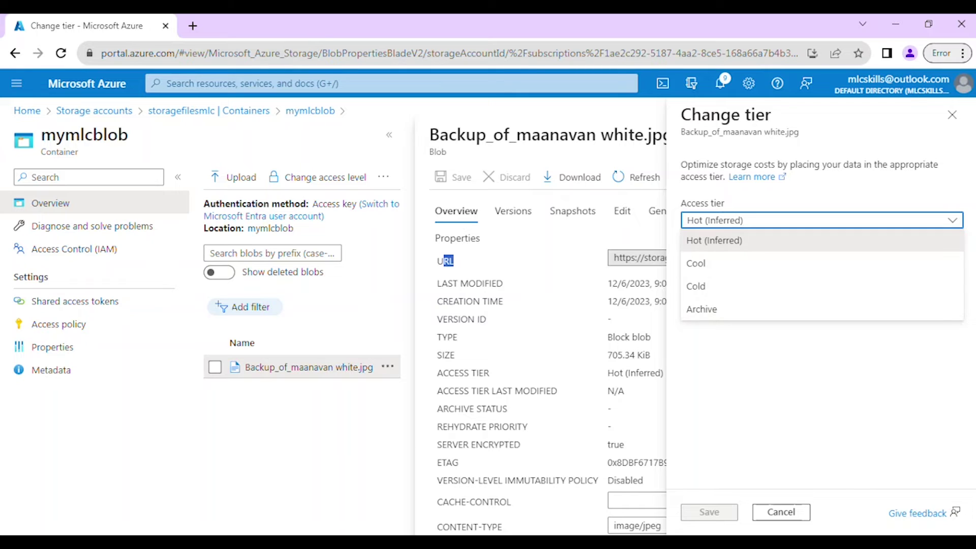
key(Escape)
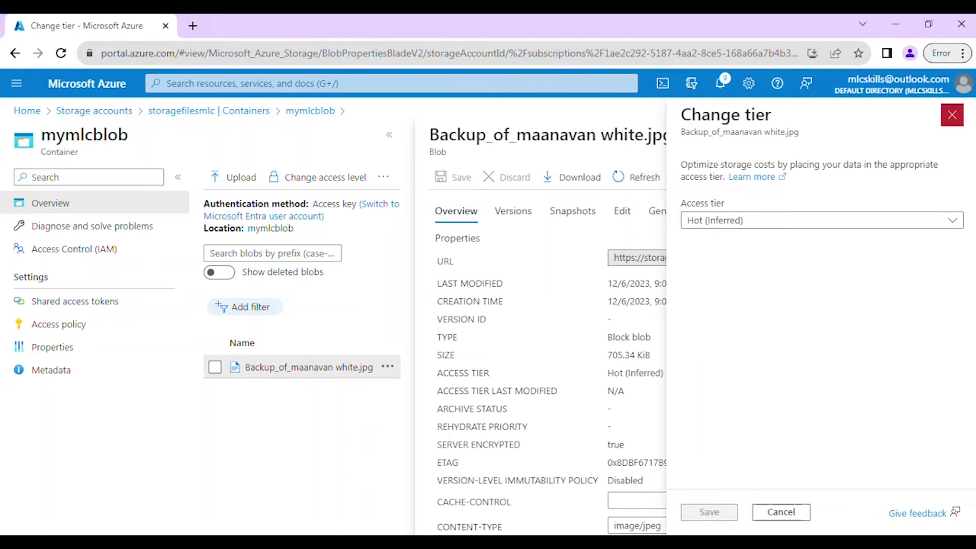
click(952, 115)
Examine the blob's remaining properties, metadata, index tags and previous versions, and close its details
scroll(584, 356, down, 4)
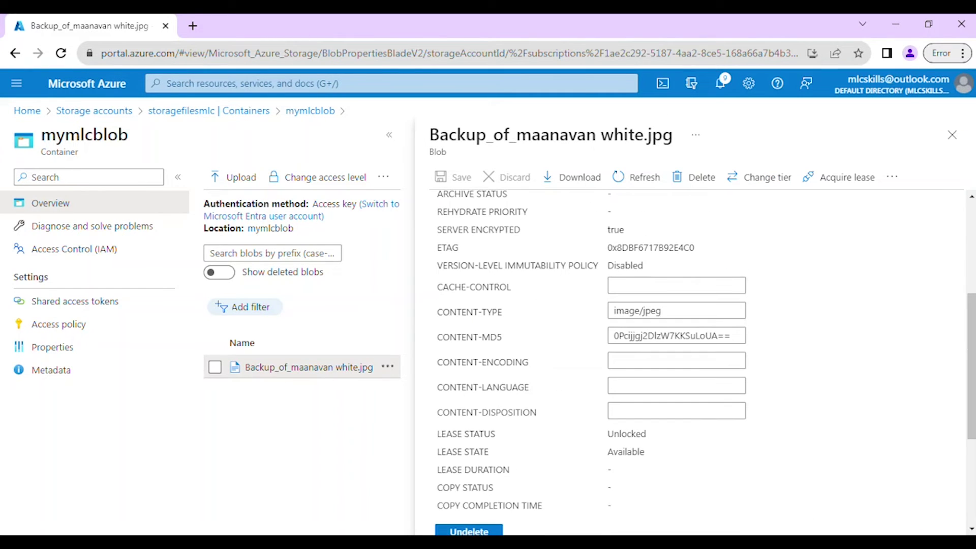
scroll(696, 355, down, 3)
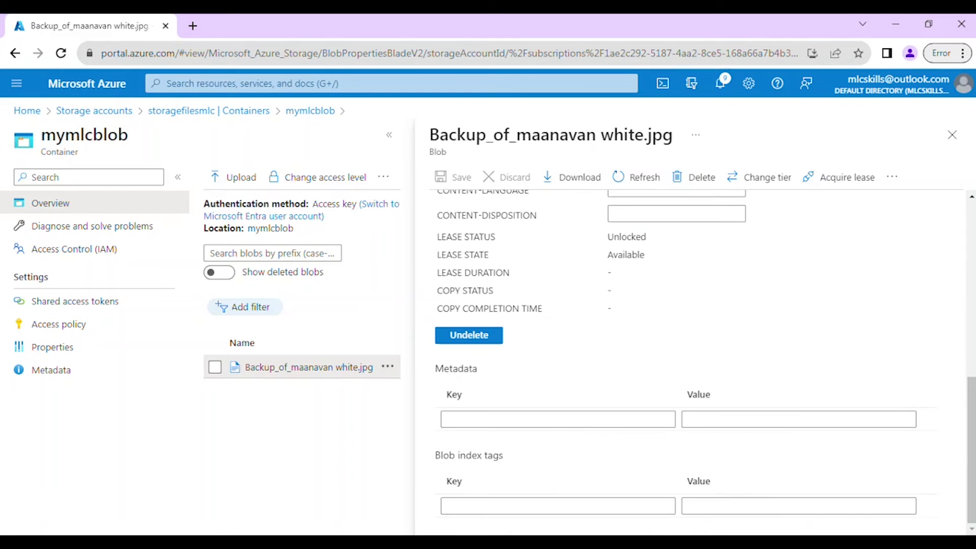
scroll(696, 356, up, 8)
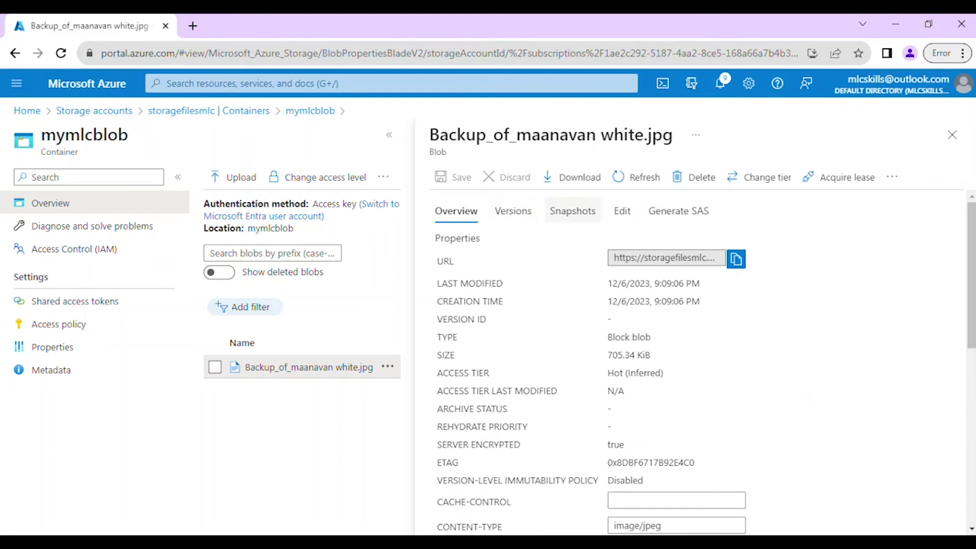
click(513, 211)
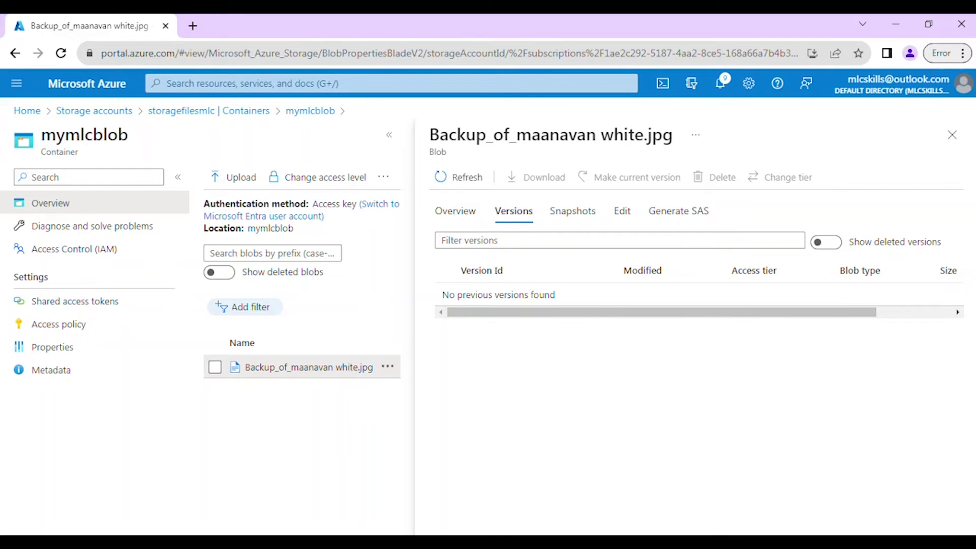
click(952, 135)
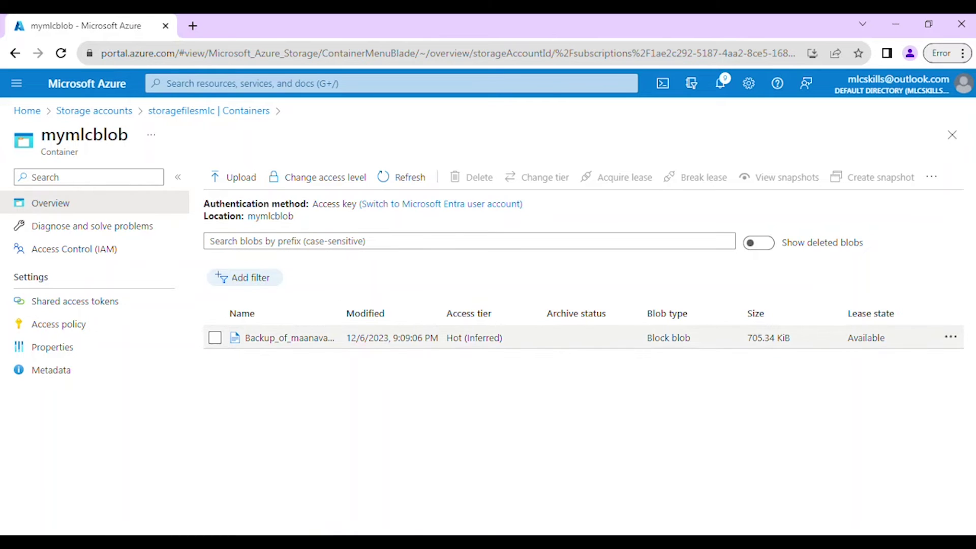
View the image content of Backup_of_maanavan white.jpg in the View/edit preview and close it
click(290, 338)
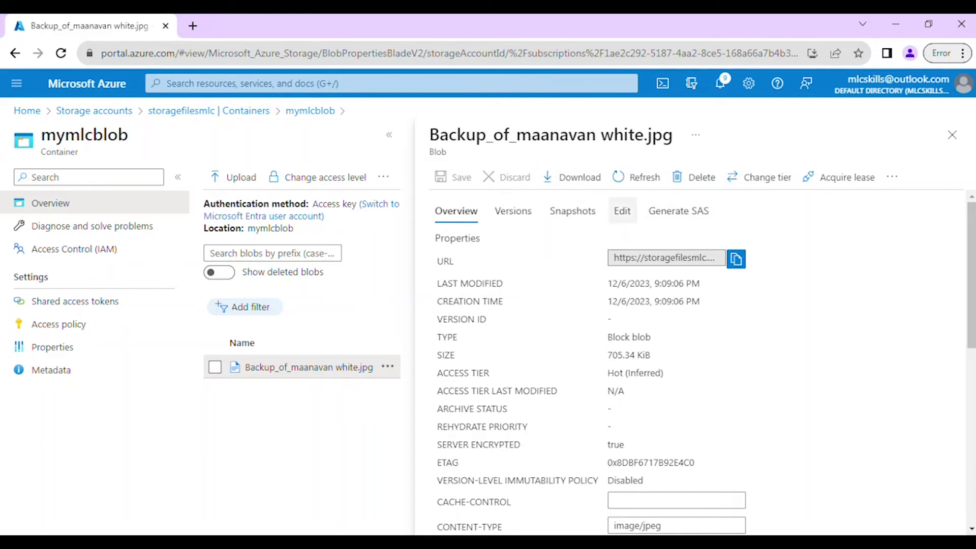
key(Escape)
click(951, 337)
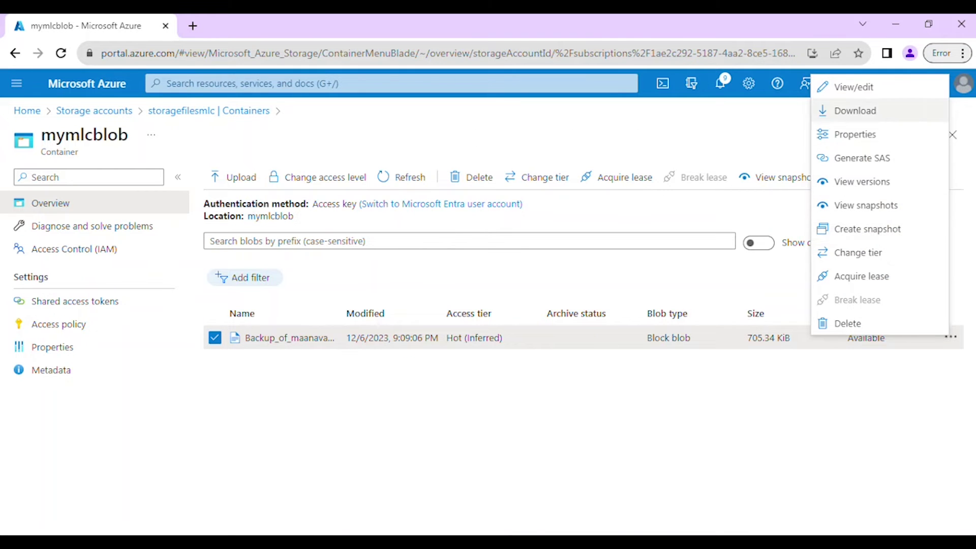
click(854, 87)
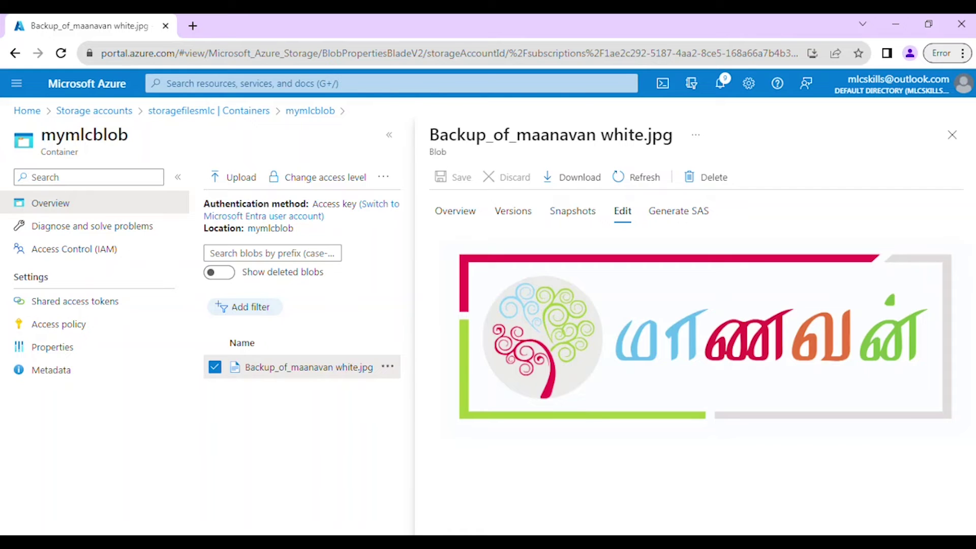
click(952, 135)
Delete the blob Backup_of_maanavan white.jpg from the mymlcblob container, without the option for also deleting snapshots
click(951, 337)
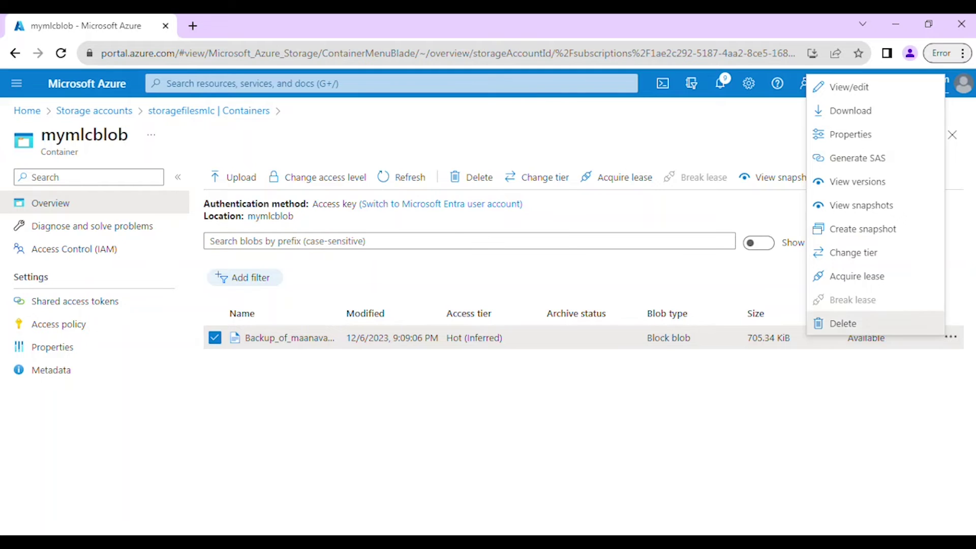
click(844, 323)
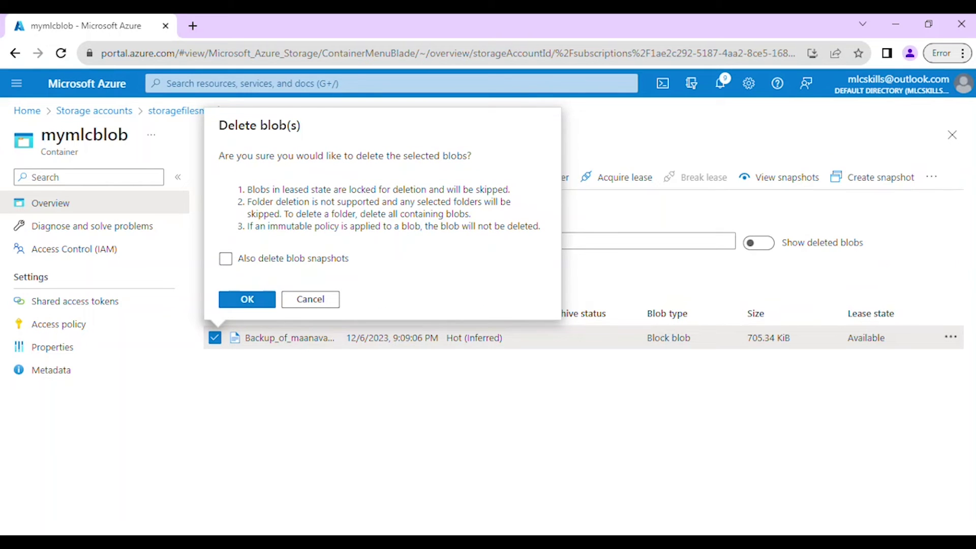
key(Return)
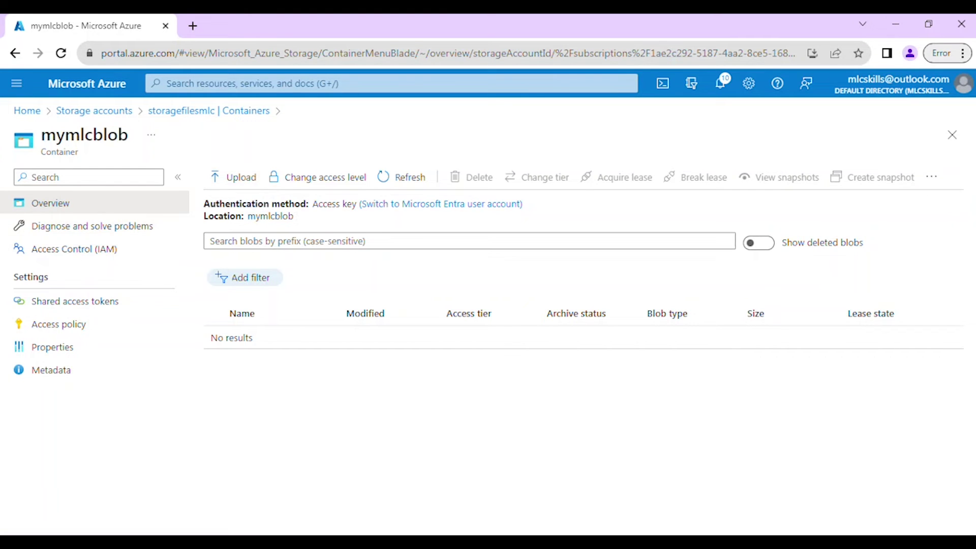
Delete the mymlcblob container from storagefilesmlc with the delete lock override enabled
click(209, 110)
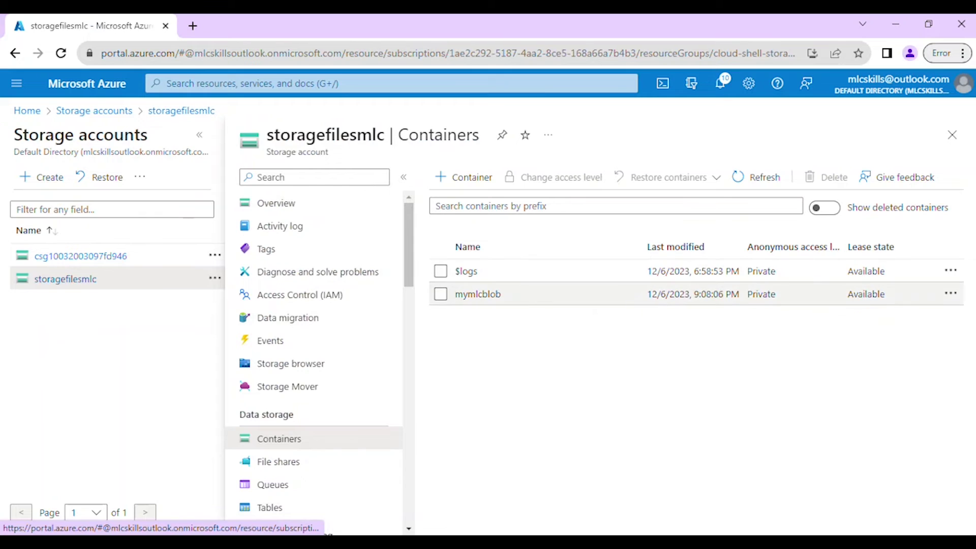
click(441, 294)
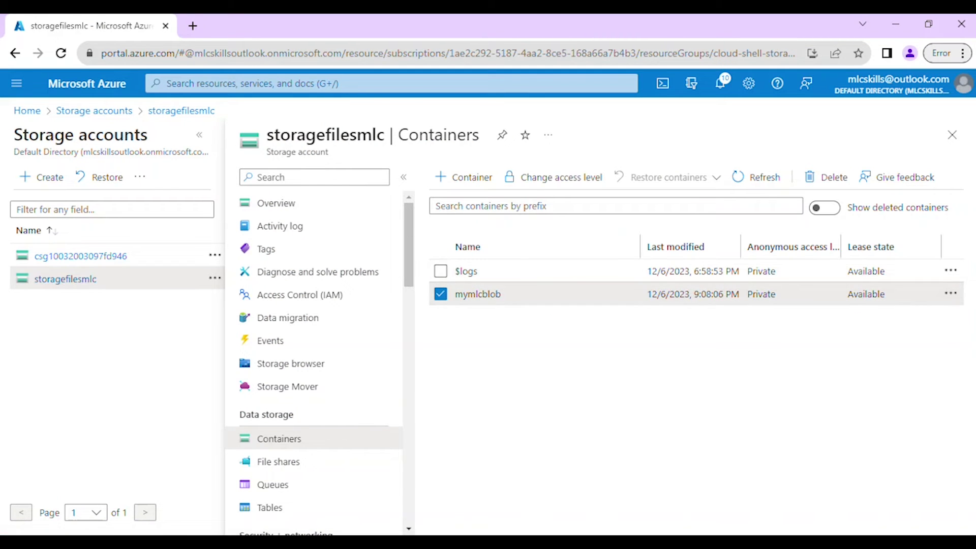
click(826, 176)
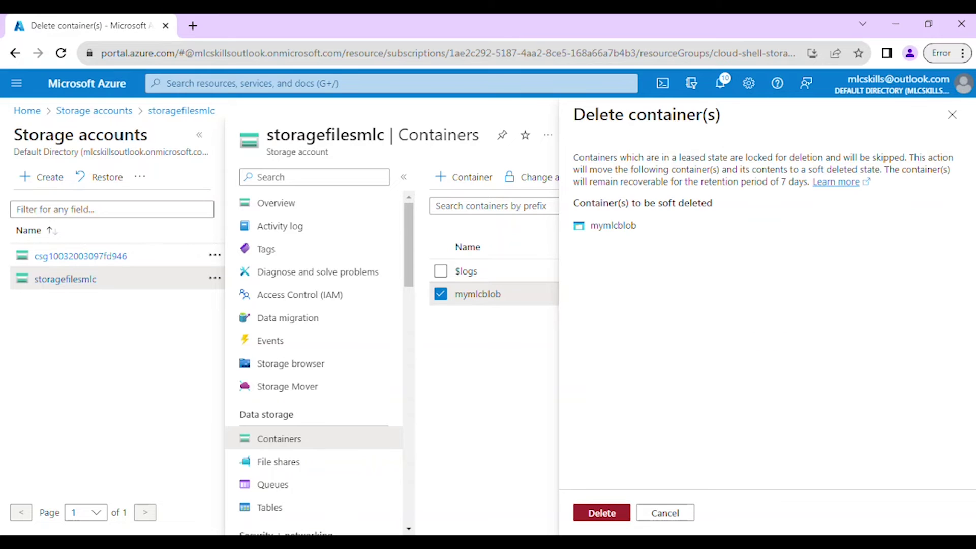
click(602, 512)
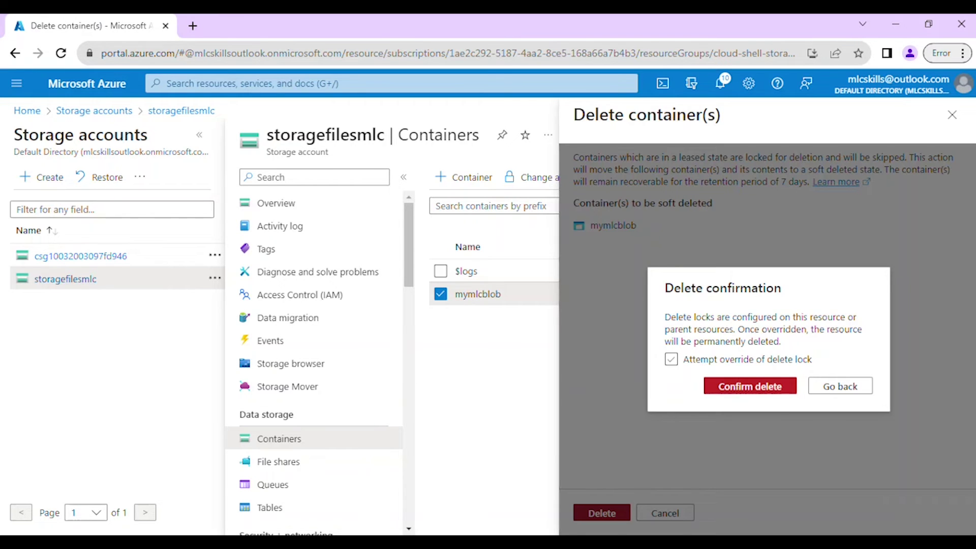
click(671, 359)
click(750, 385)
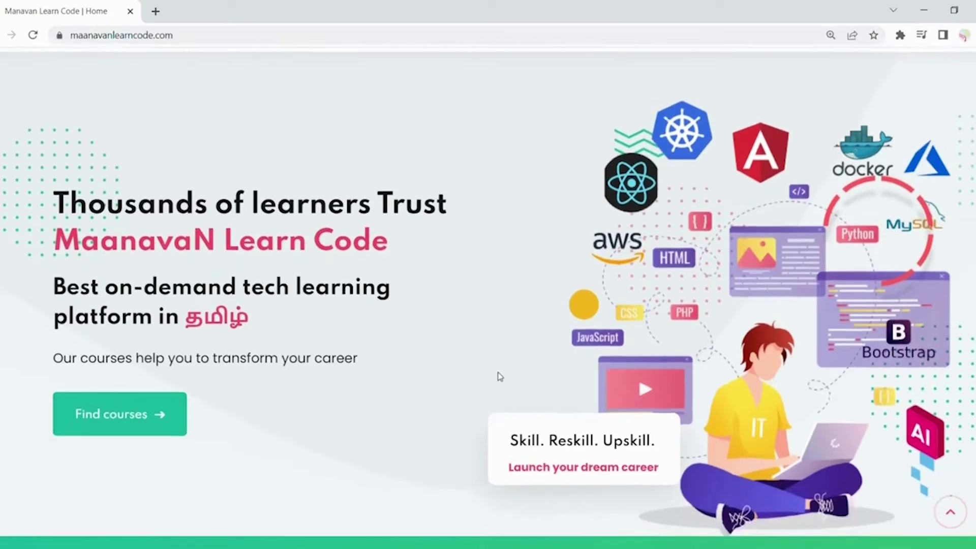
scroll(500, 376, down, 10)
scroll(499, 376, down, 2)
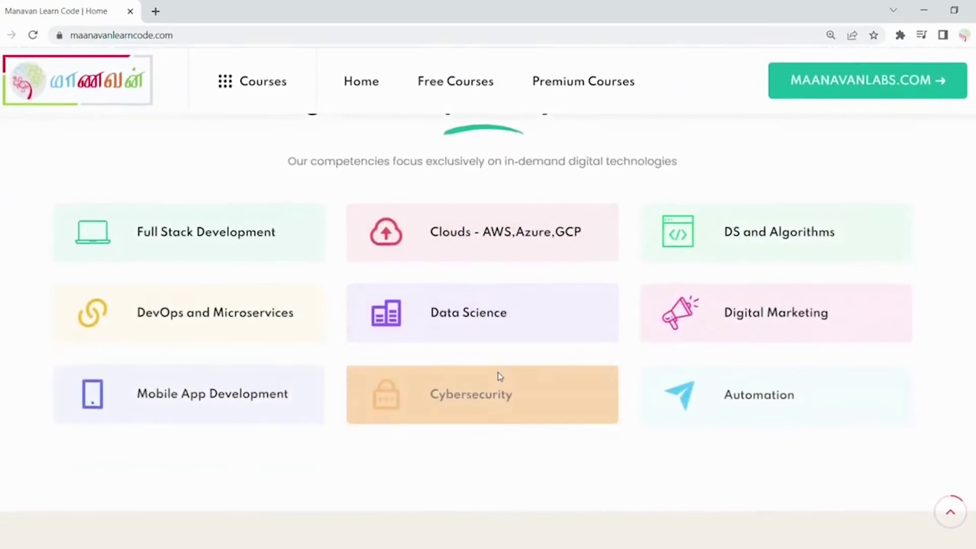
scroll(500, 376, up, 2)
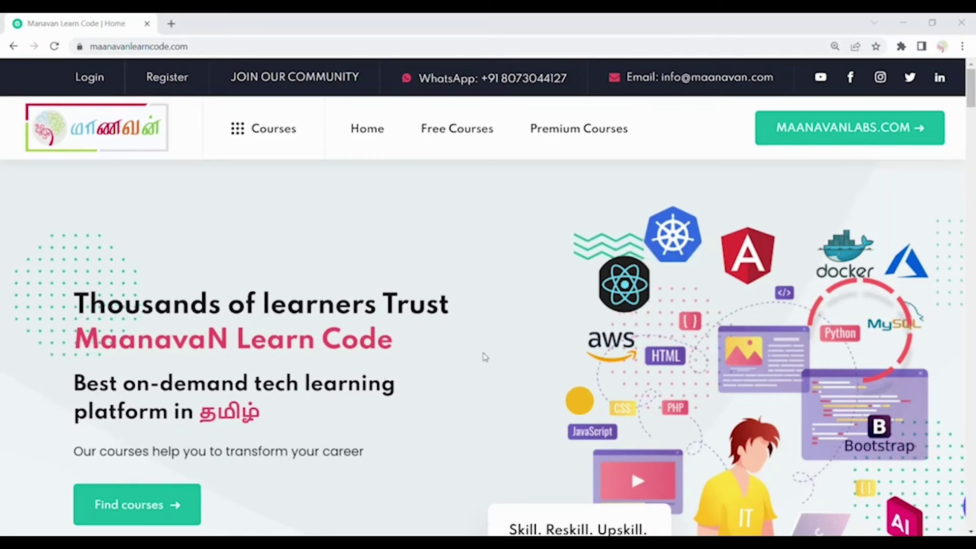
Open the Premium Courses page of the MaanavaN Learn Code site and look through the Job Ready Programs
click(566, 135)
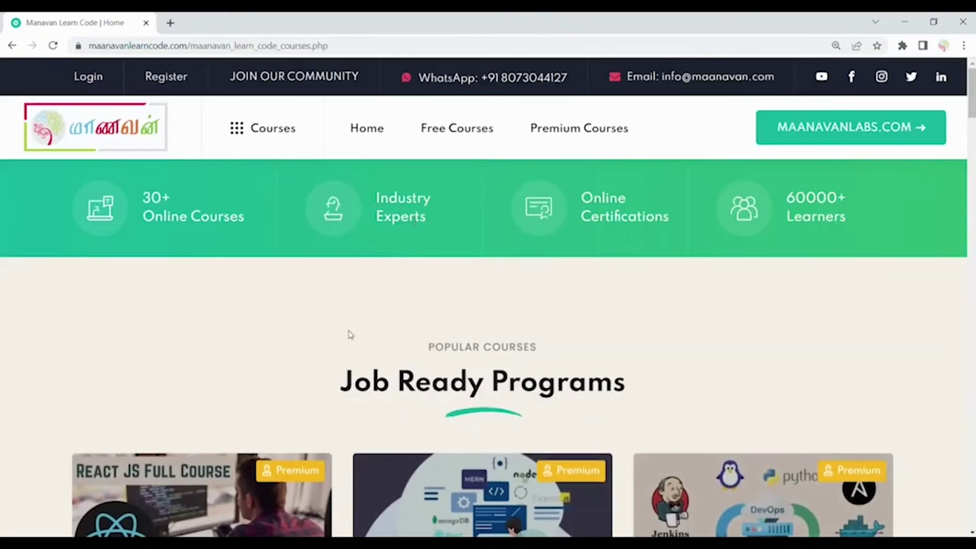
scroll(621, 188, down, 3)
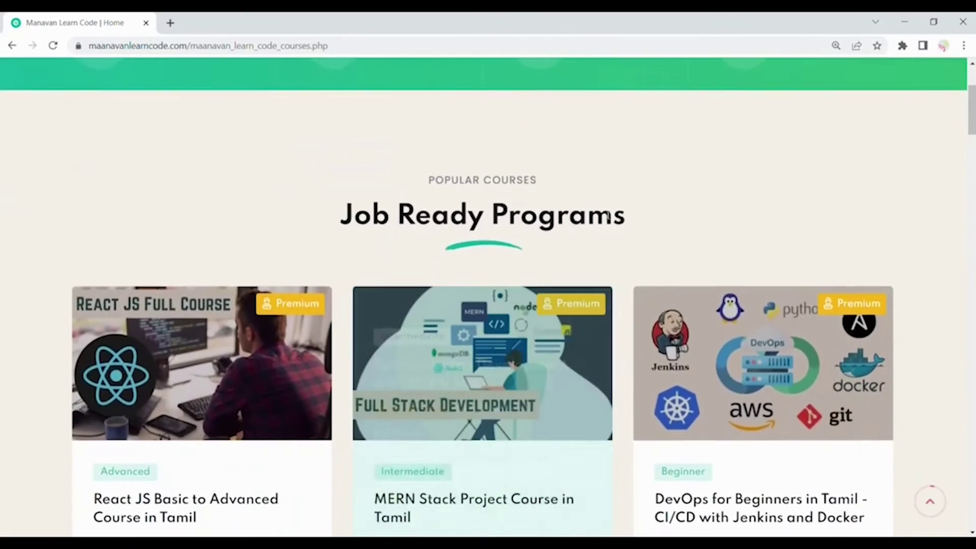
scroll(621, 188, down, 3)
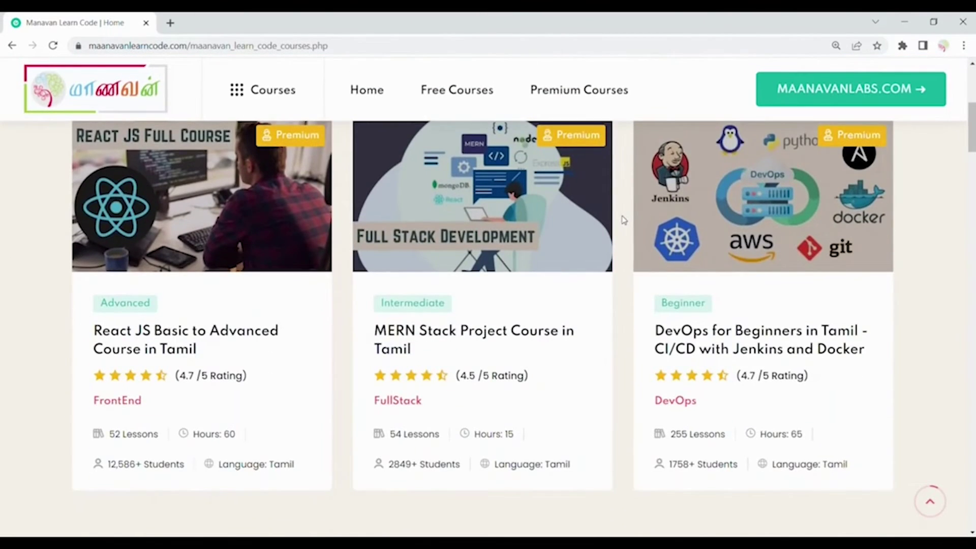
scroll(624, 219, down, 5)
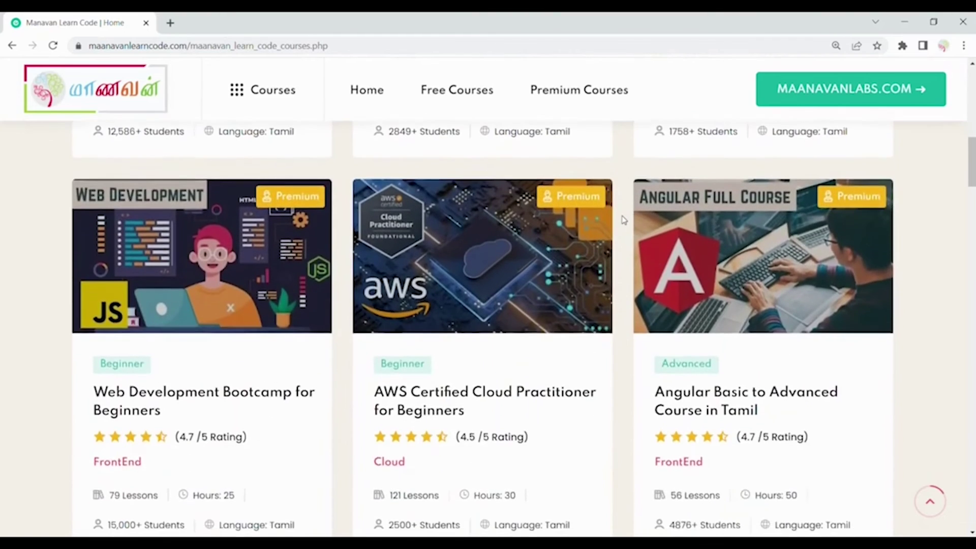
scroll(625, 219, down, 5)
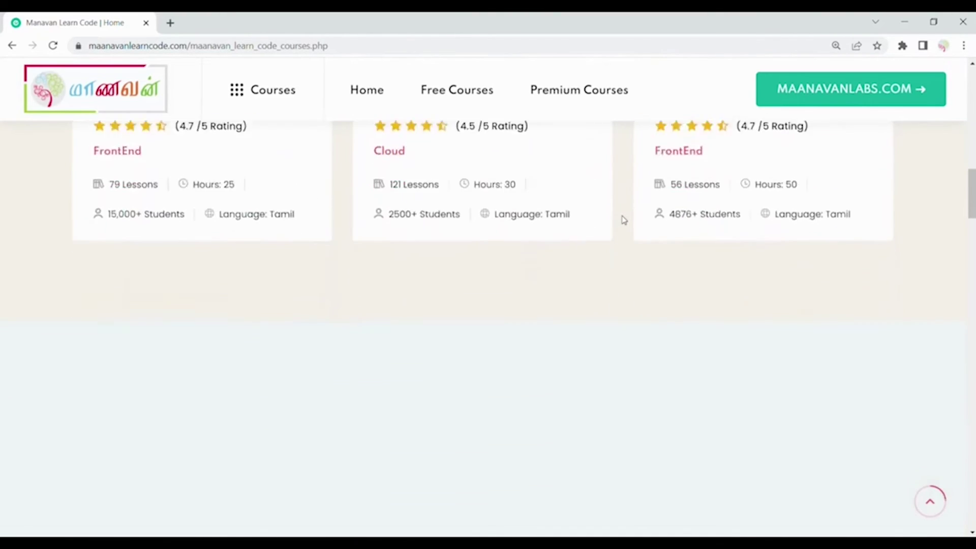
scroll(624, 219, up, 4)
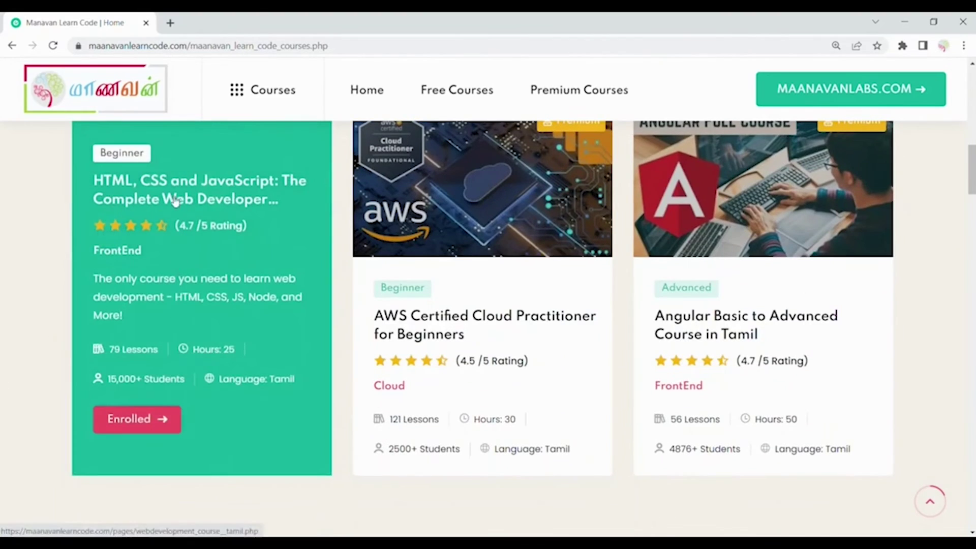
View the Web Development course details and key highlights, and expand the HTML - Hypertext Markup Language part of its syllabus
click(175, 201)
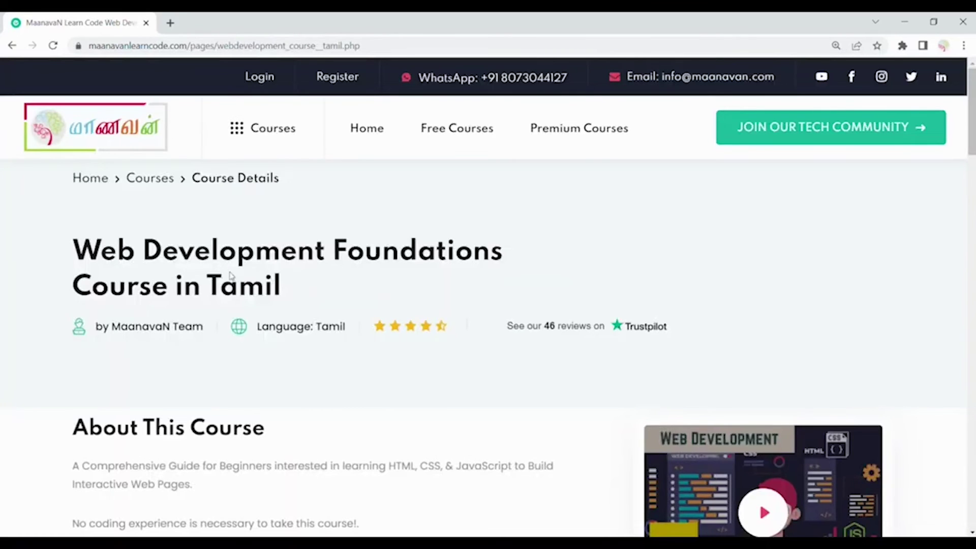
scroll(42, 386, down, 10)
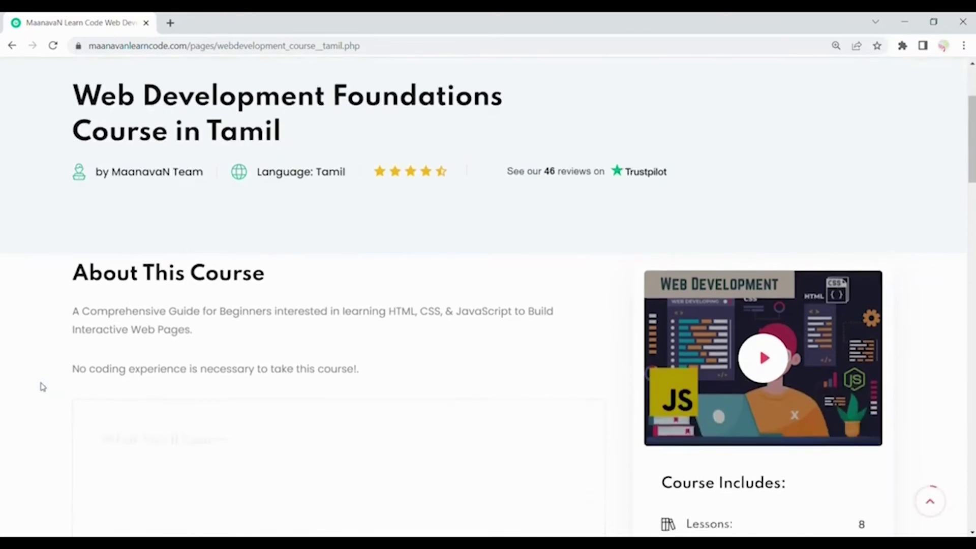
scroll(43, 387, down, 6)
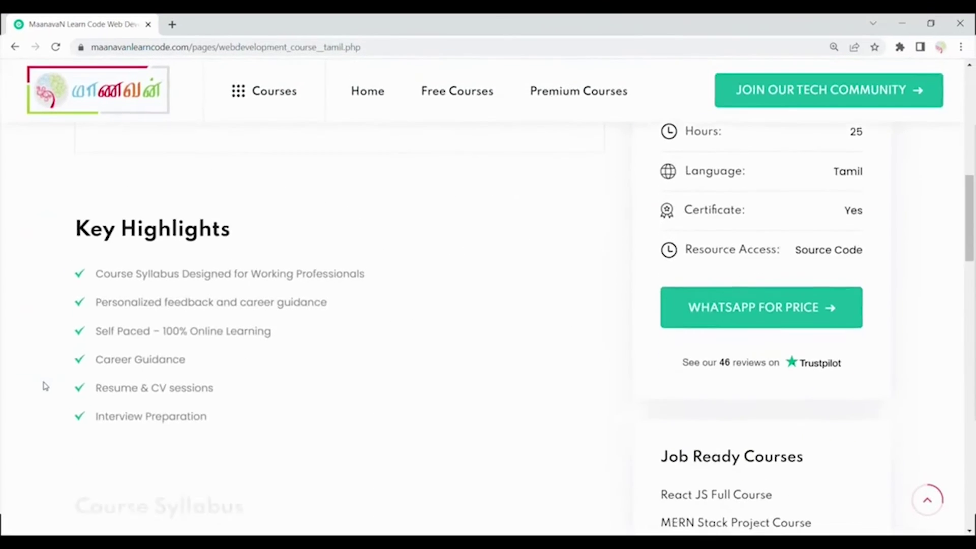
scroll(43, 387, down, 4)
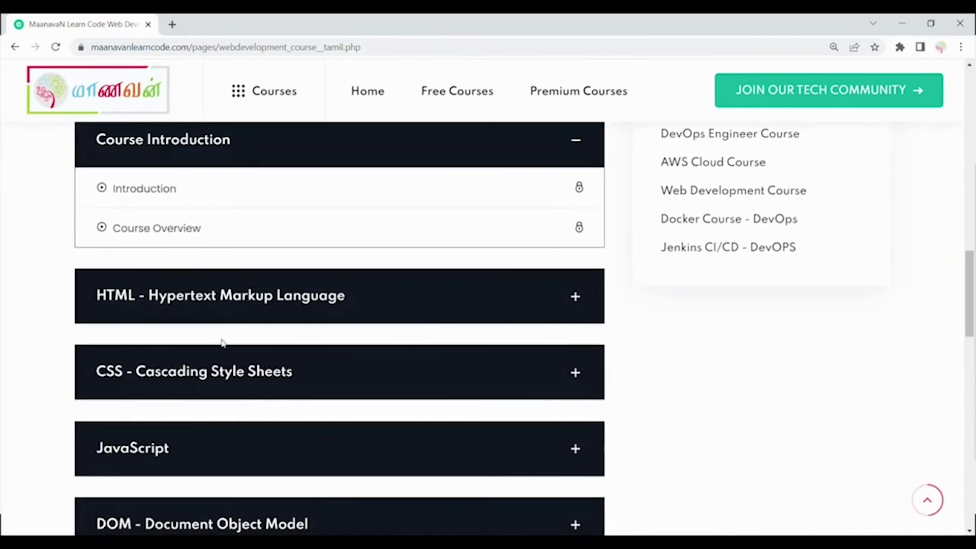
click(218, 297)
scroll(203, 305, down, 8)
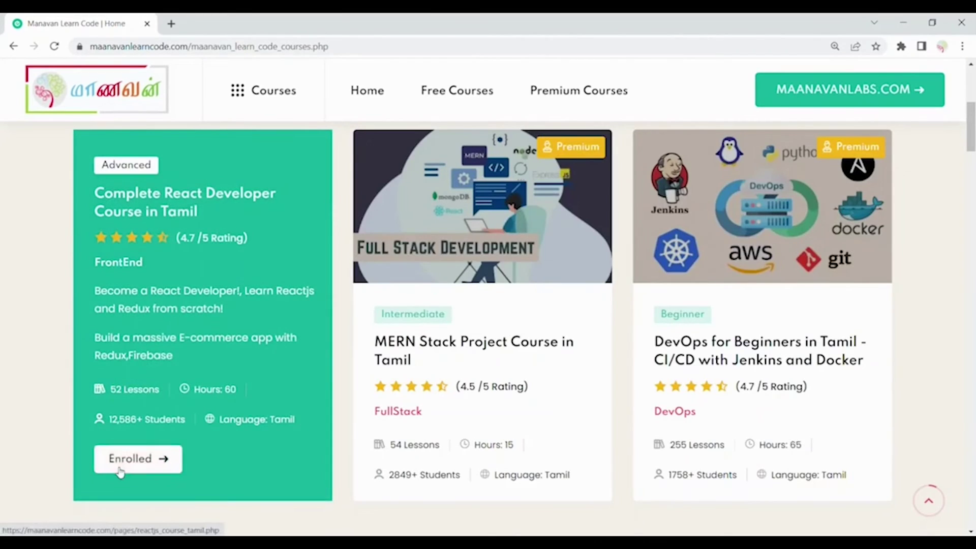
View the React JS course details and examine the lessons in the React JS section of its syllabus
click(120, 471)
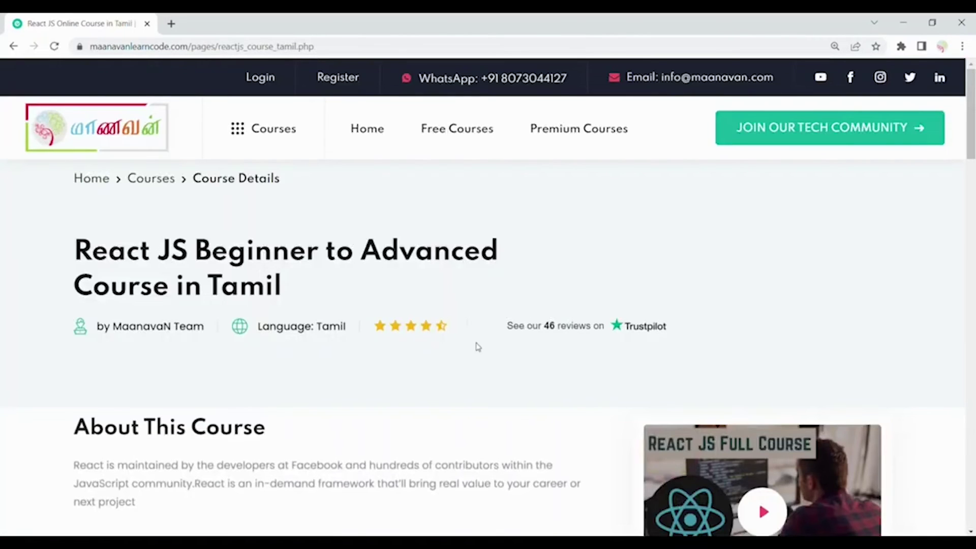
scroll(478, 374, down, 7)
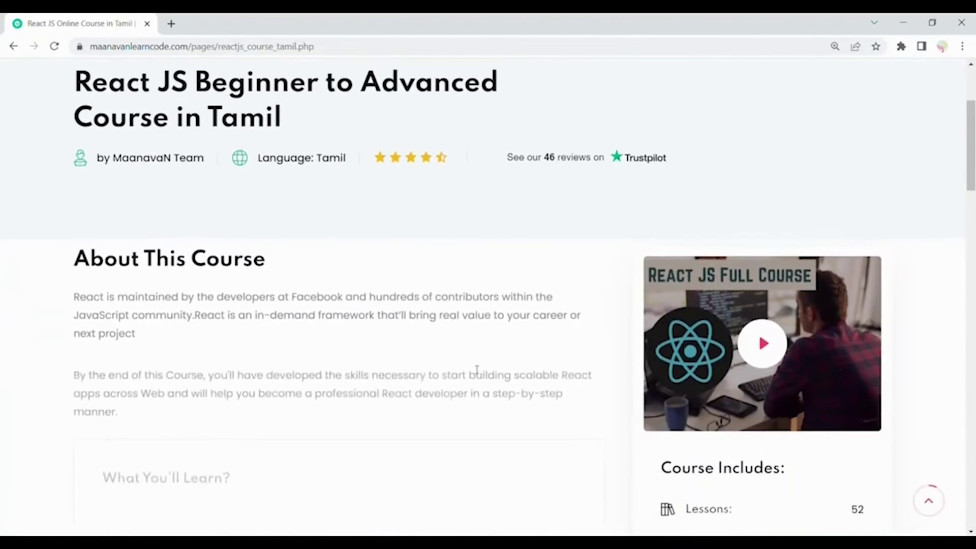
scroll(478, 374, down, 5)
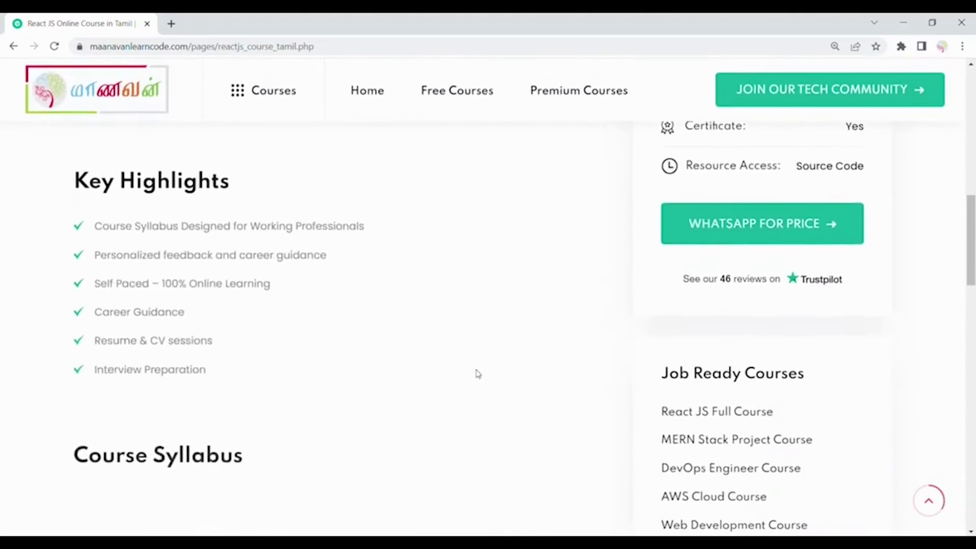
scroll(478, 374, down, 5)
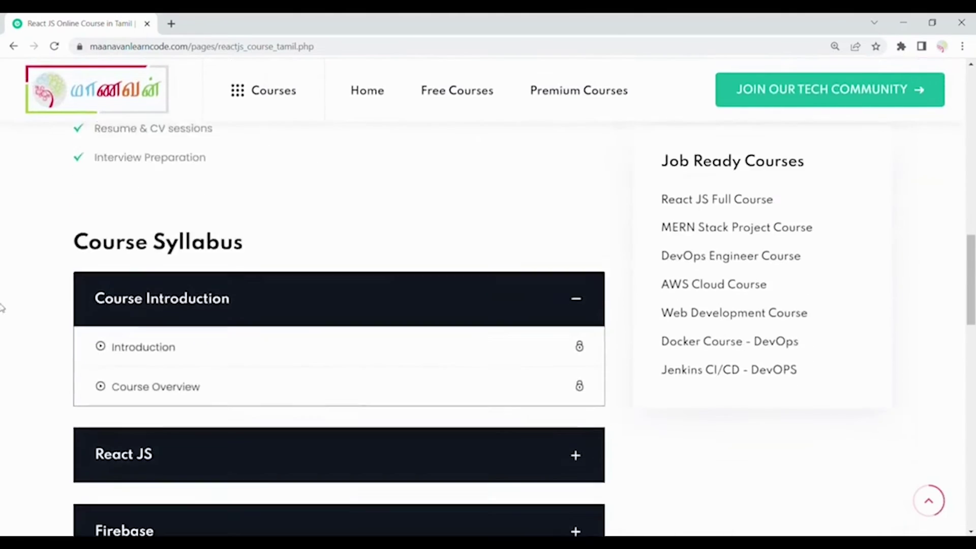
click(106, 320)
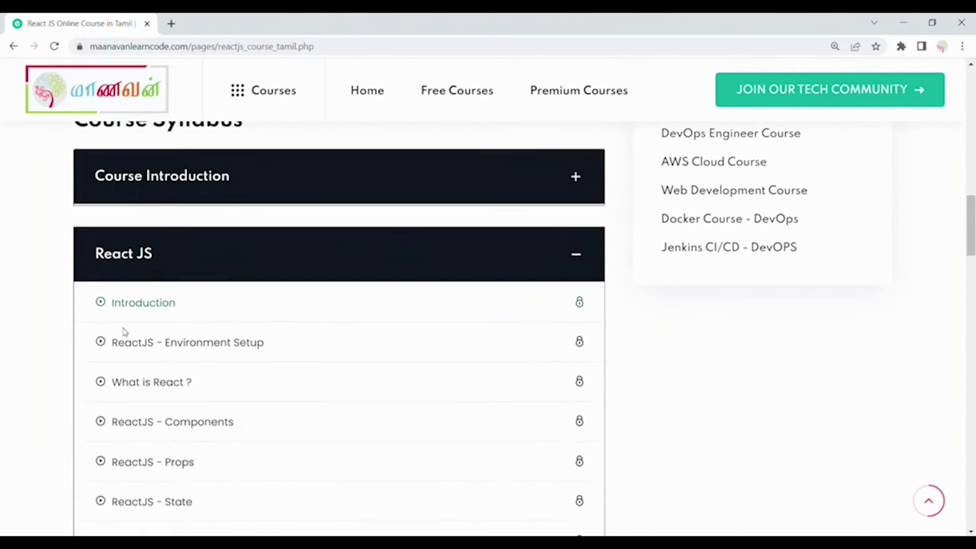
scroll(46, 336, down, 4)
scroll(48, 335, down, 15)
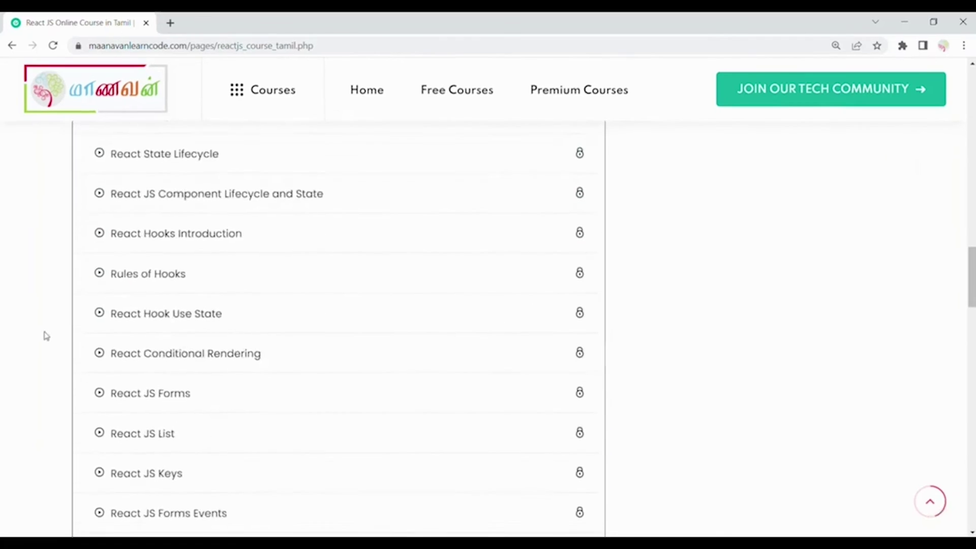
scroll(45, 335, down, 5)
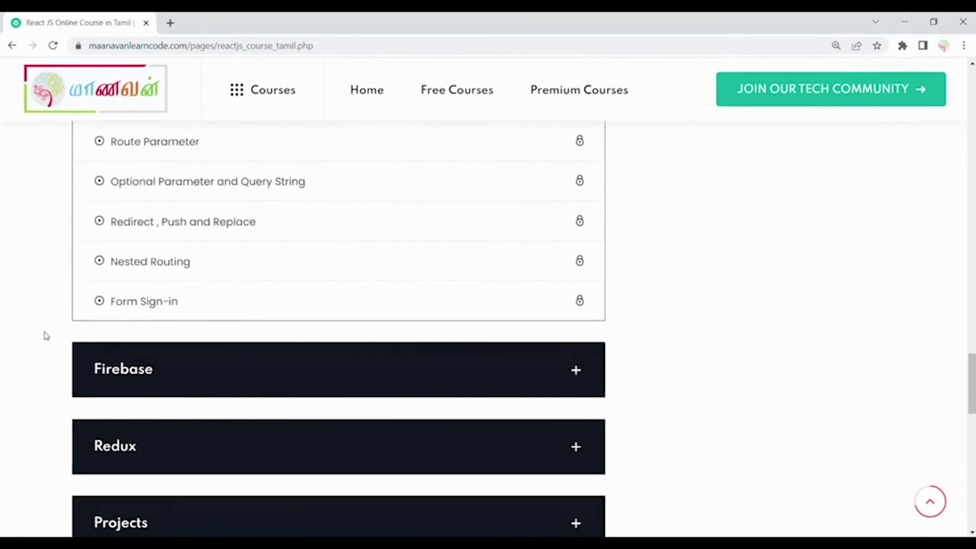
scroll(44, 334, down, 2)
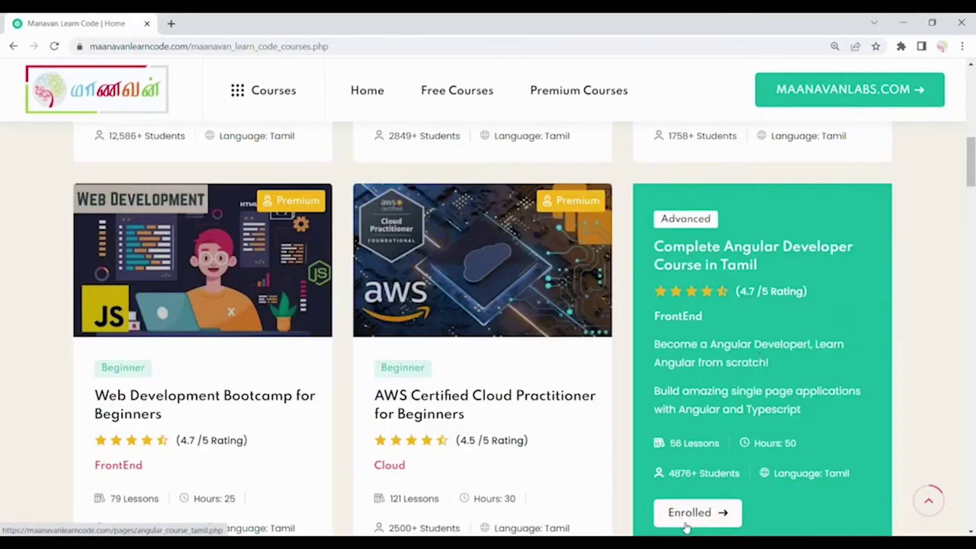
View the Angular course details and examine the lessons in the Typescript section of its syllabus
click(687, 526)
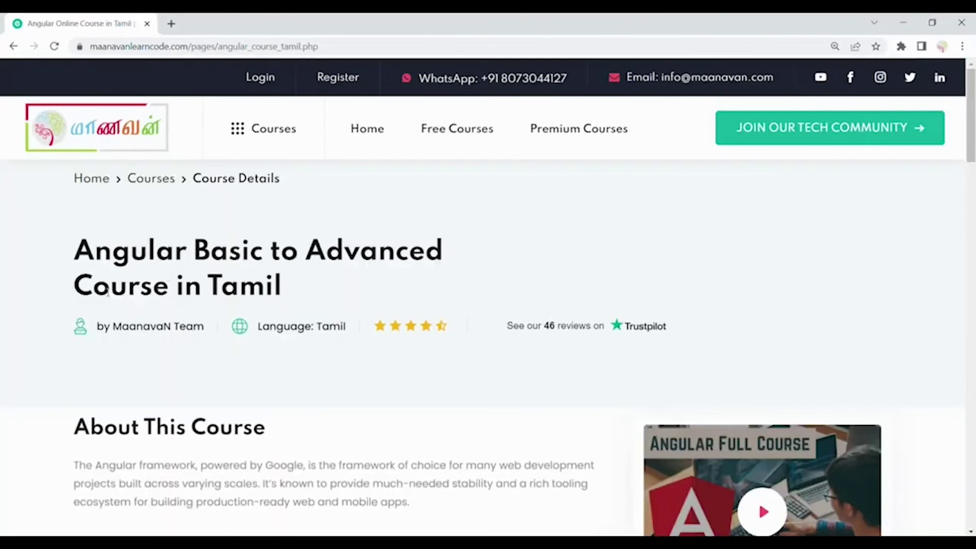
scroll(430, 360, down, 10)
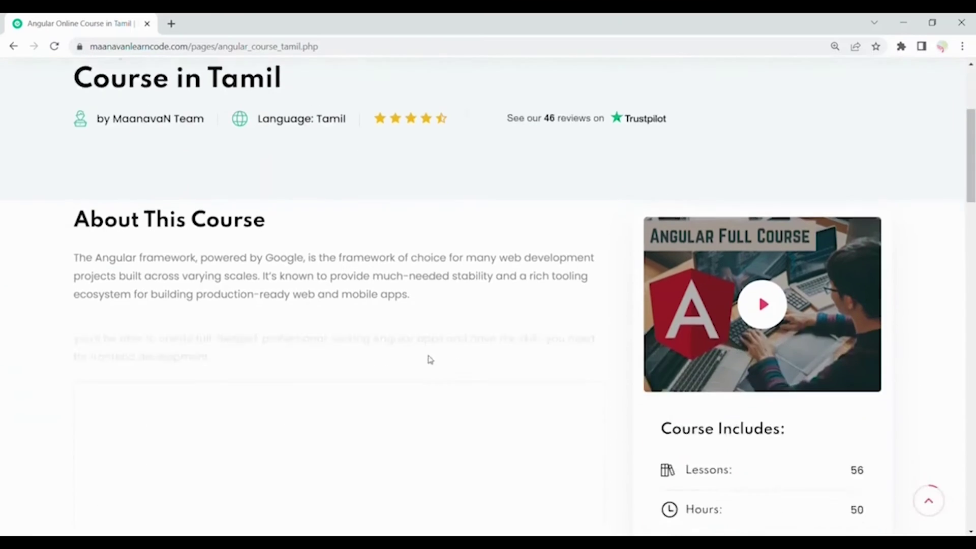
scroll(116, 303, down, 8)
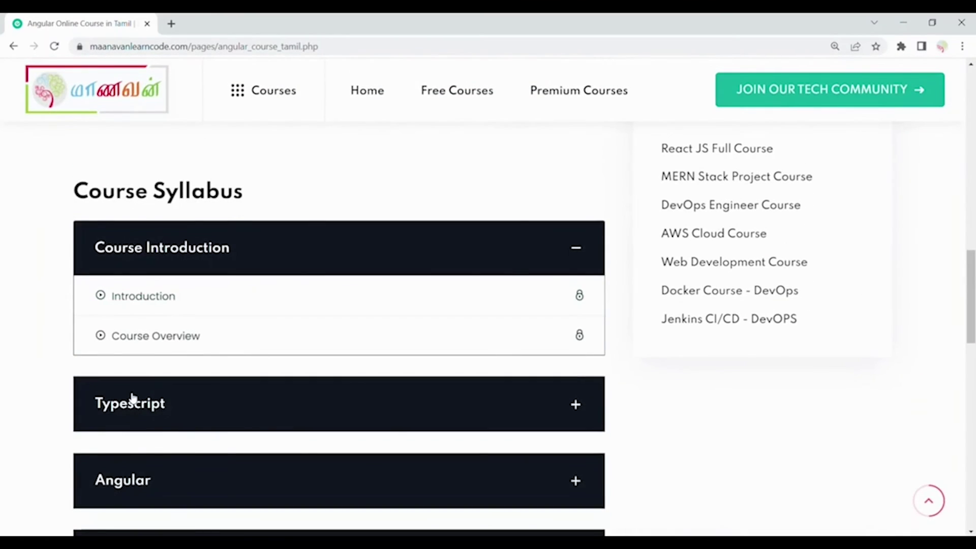
click(132, 401)
scroll(134, 381, down, 9)
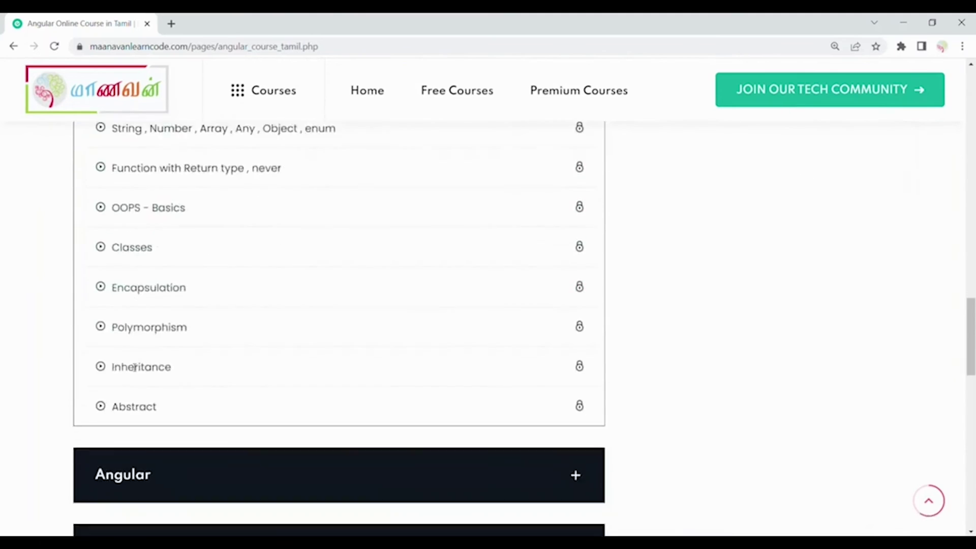
Expand the Angular section of the course syllabus and look through its full list of lessons
scroll(134, 369, down, 3)
click(133, 372)
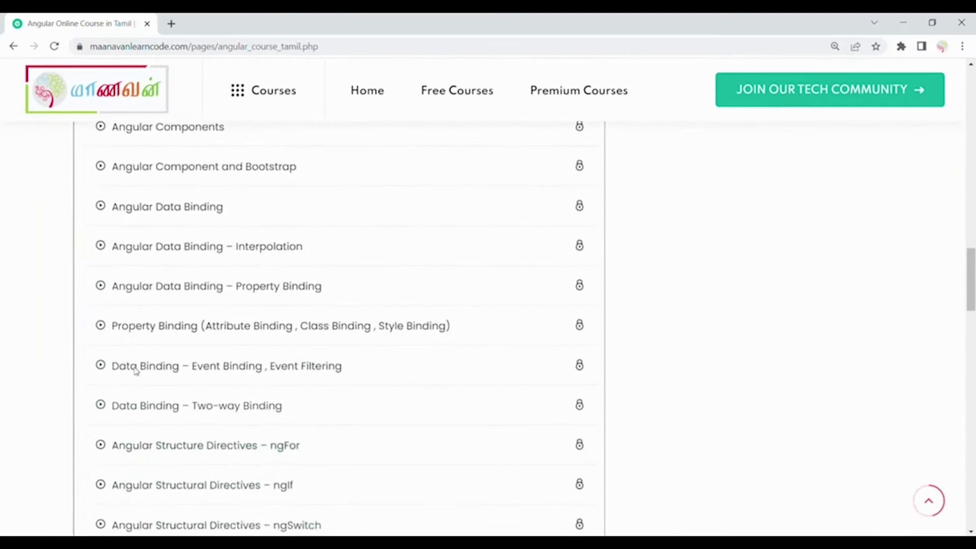
scroll(136, 371, down, 5)
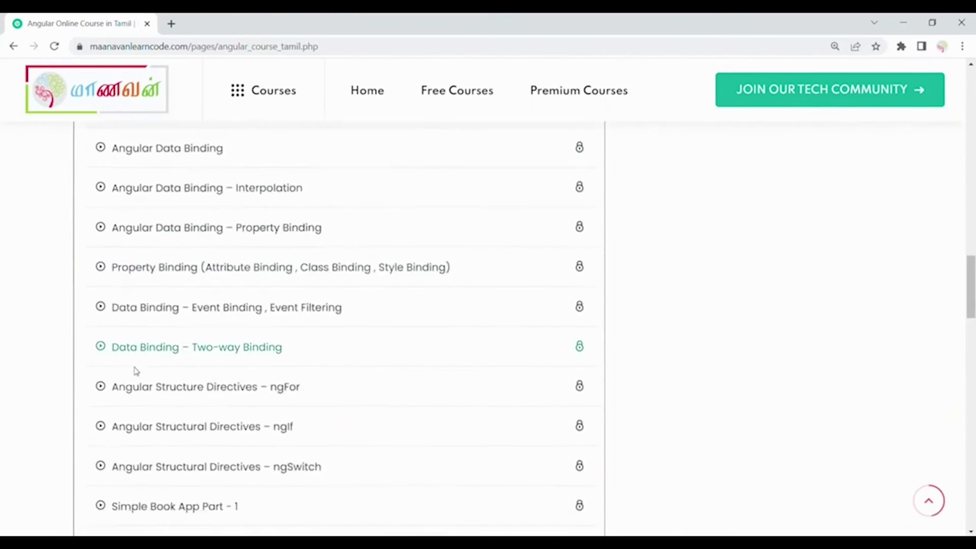
scroll(136, 371, down, 6)
scroll(136, 367, down, 5)
scroll(135, 369, up, 15)
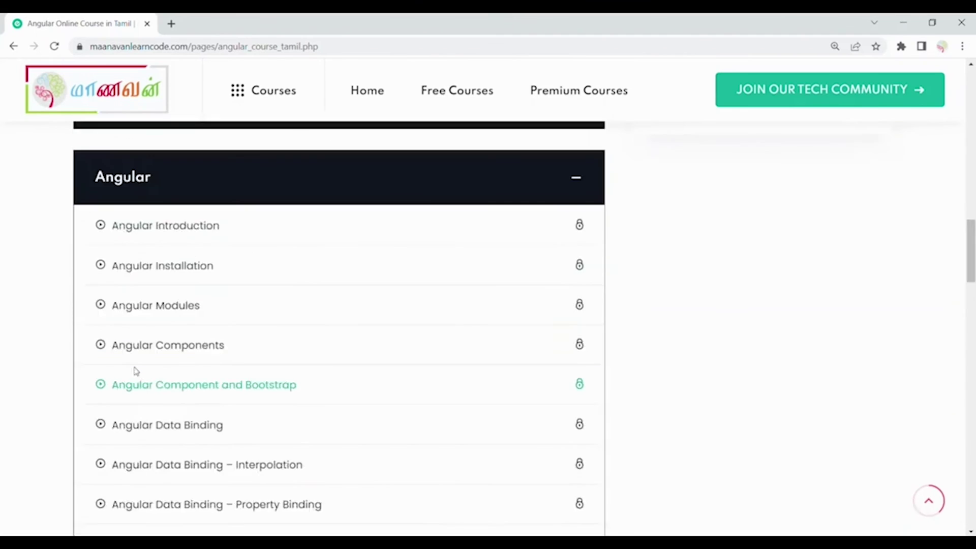
scroll(135, 371, down, 6)
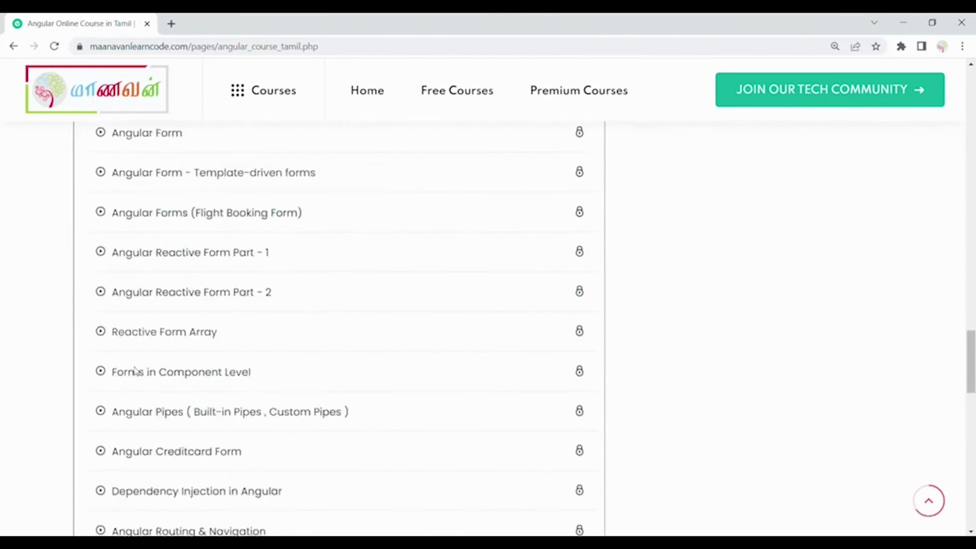
scroll(136, 371, down, 4)
scroll(136, 371, up, 18)
scroll(136, 371, down, 3)
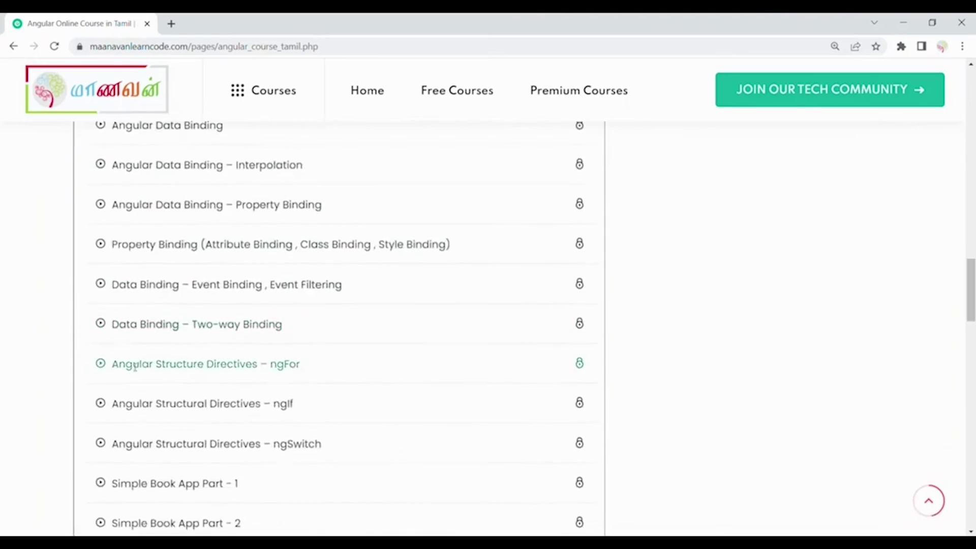
scroll(135, 370, down, 5)
scroll(133, 371, up, 18)
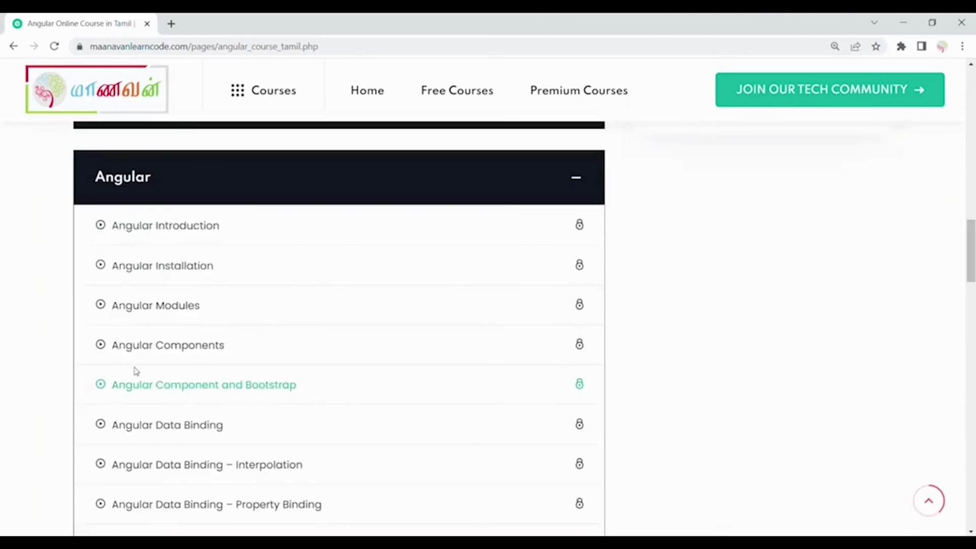
scroll(134, 369, down, 8)
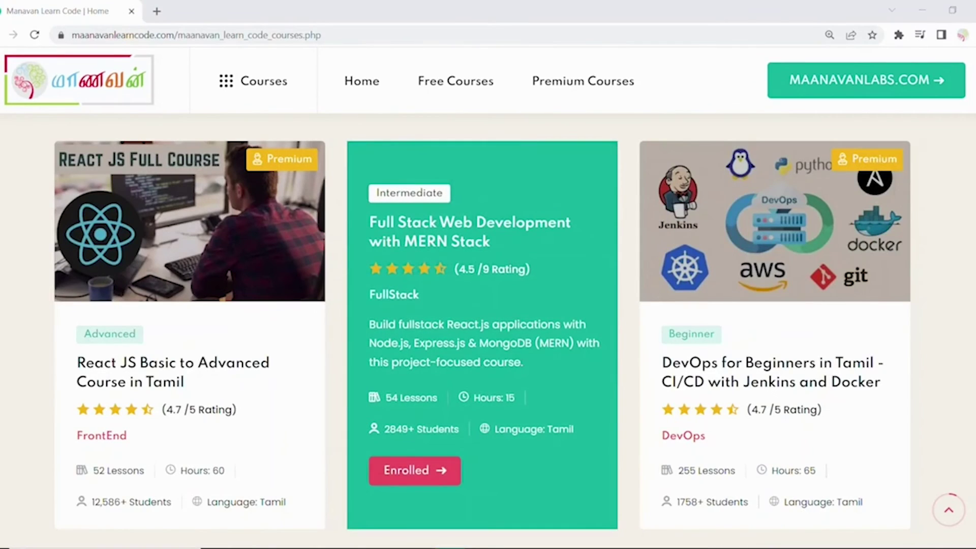
View the MERN Stack project course and expand the MongoDB, Express JS and React JS sections of its syllabus
click(440, 251)
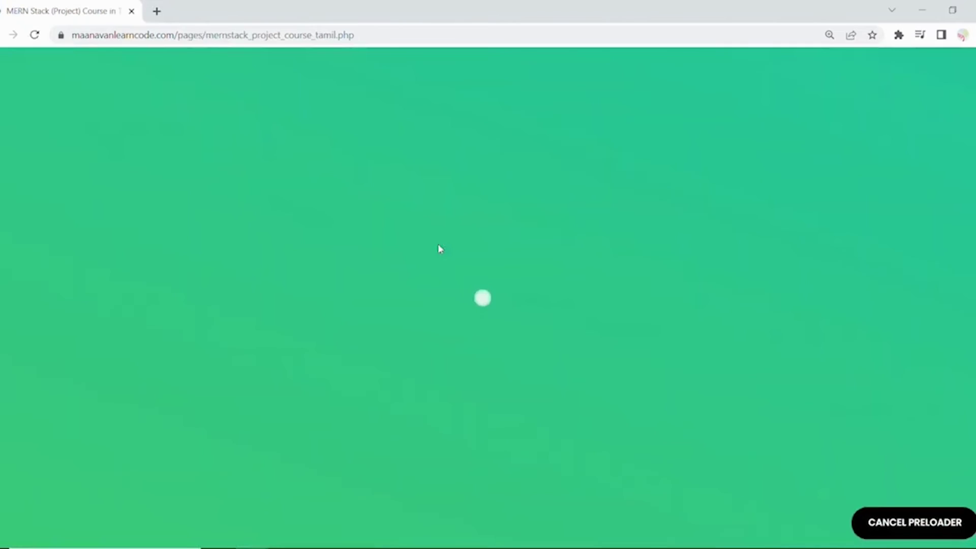
scroll(277, 333, down, 10)
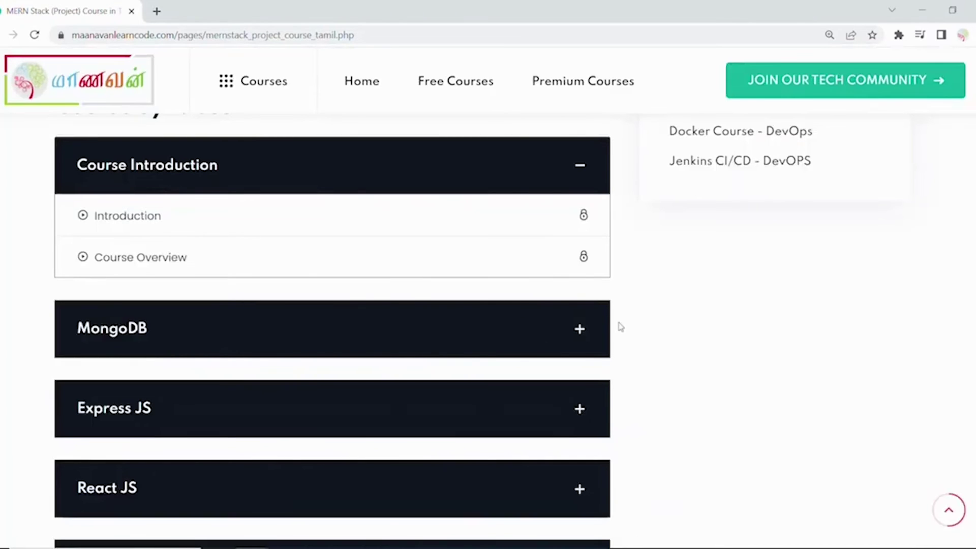
scroll(565, 327, down, 2)
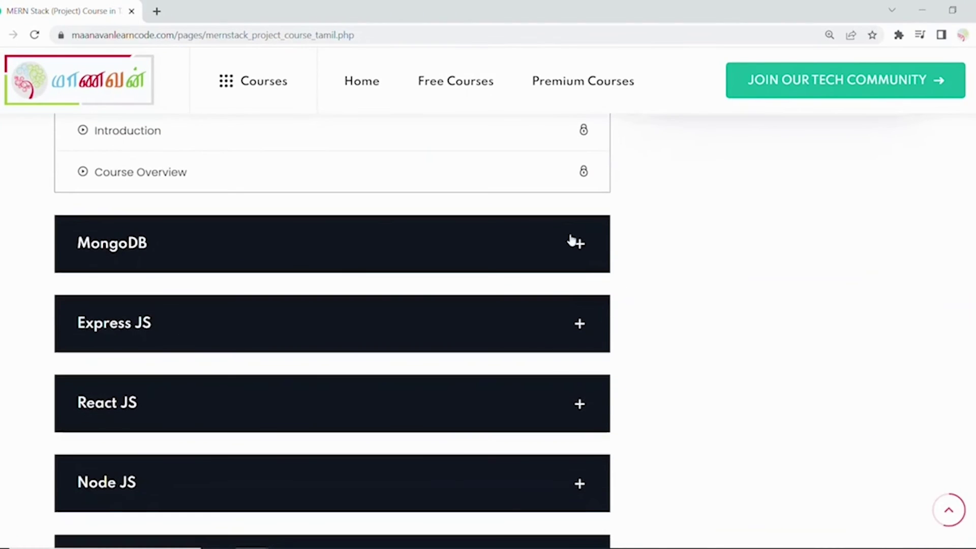
click(572, 241)
scroll(559, 265, down, 4)
click(548, 287)
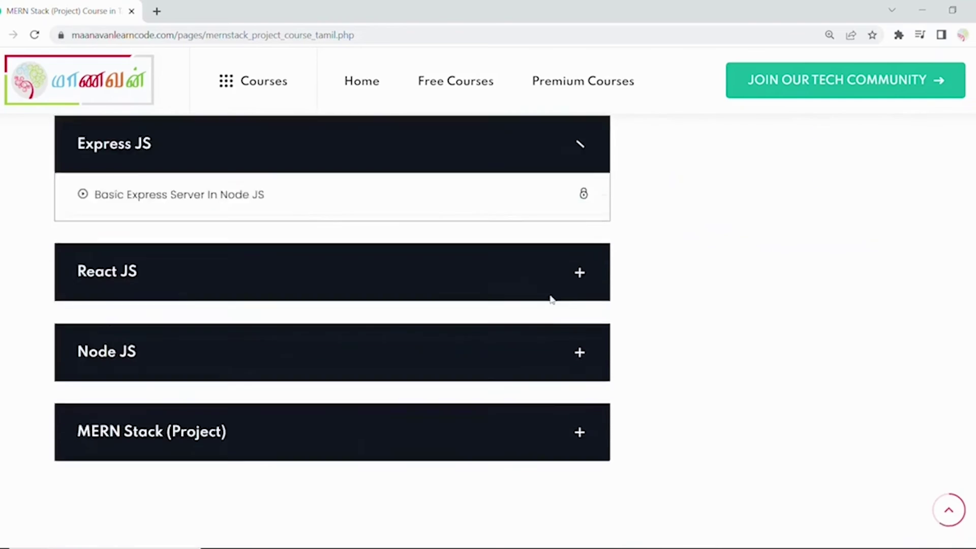
click(551, 301)
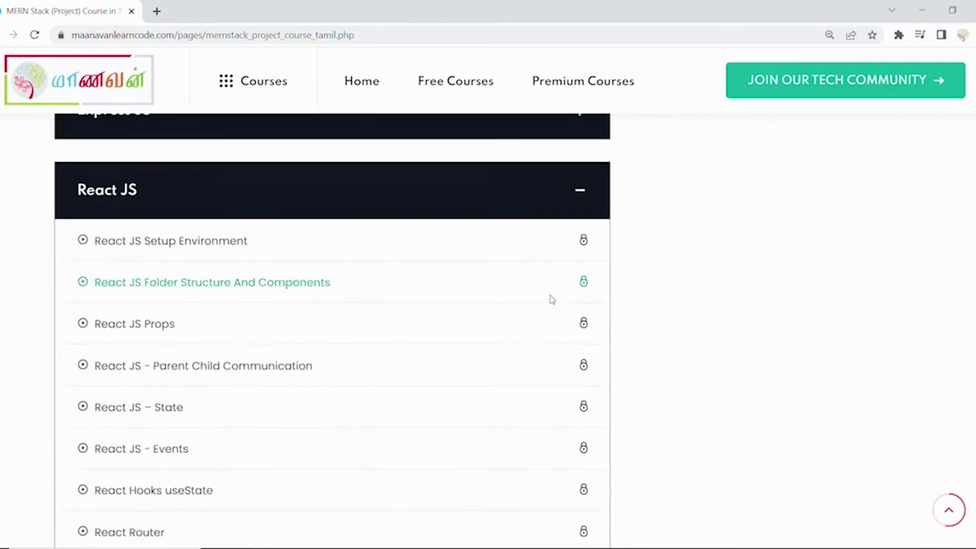
Expand the MERN Stack (Project) section of the course syllabus and look through its full list of lessons
scroll(552, 299, down, 7)
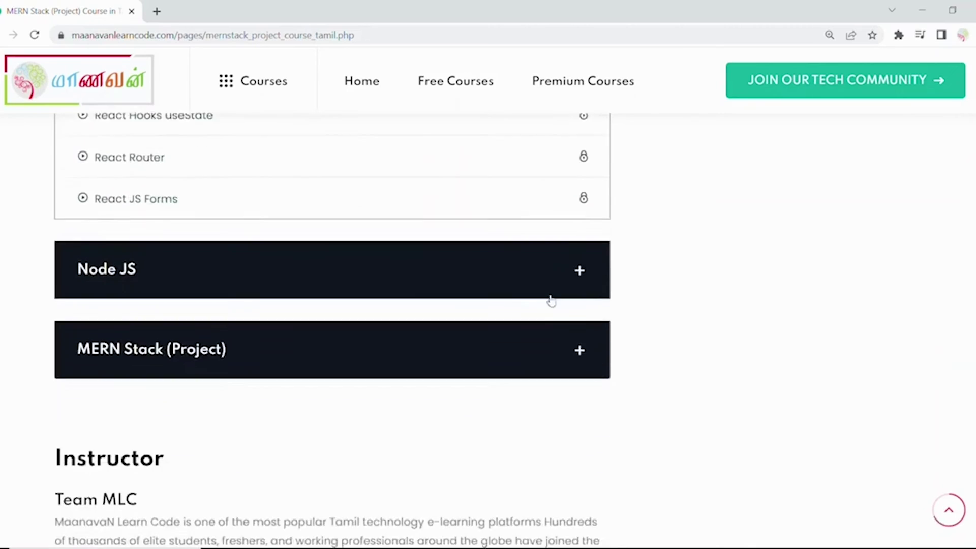
click(580, 314)
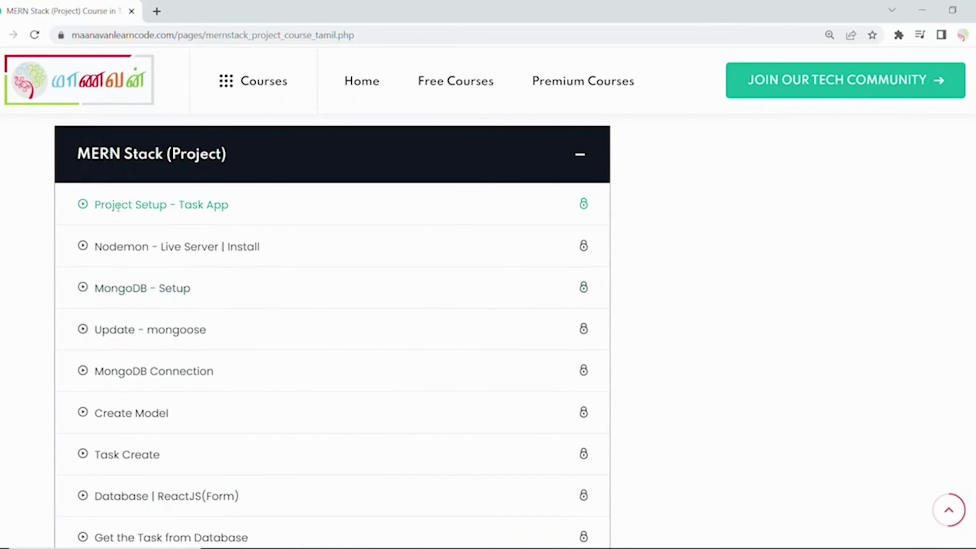
scroll(71, 255, down, 10)
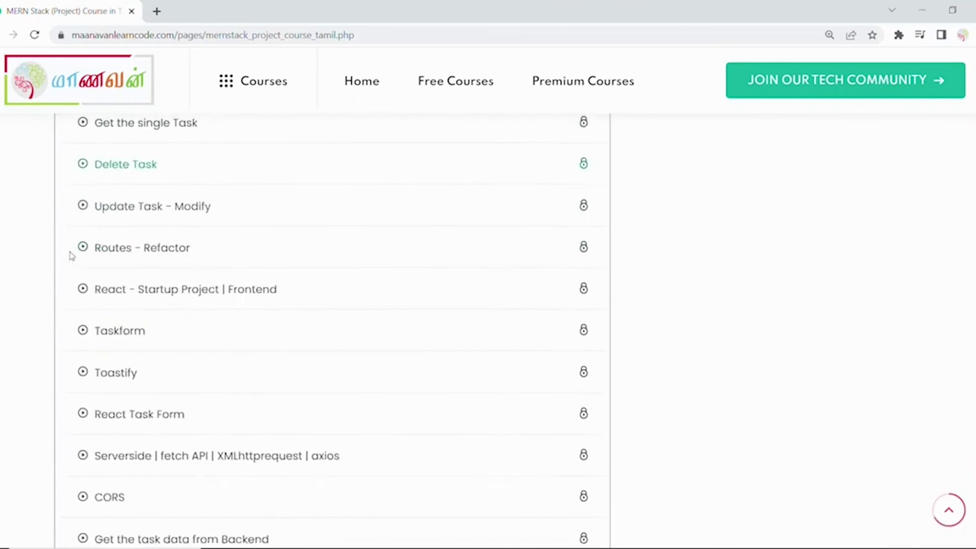
scroll(71, 254, down, 8)
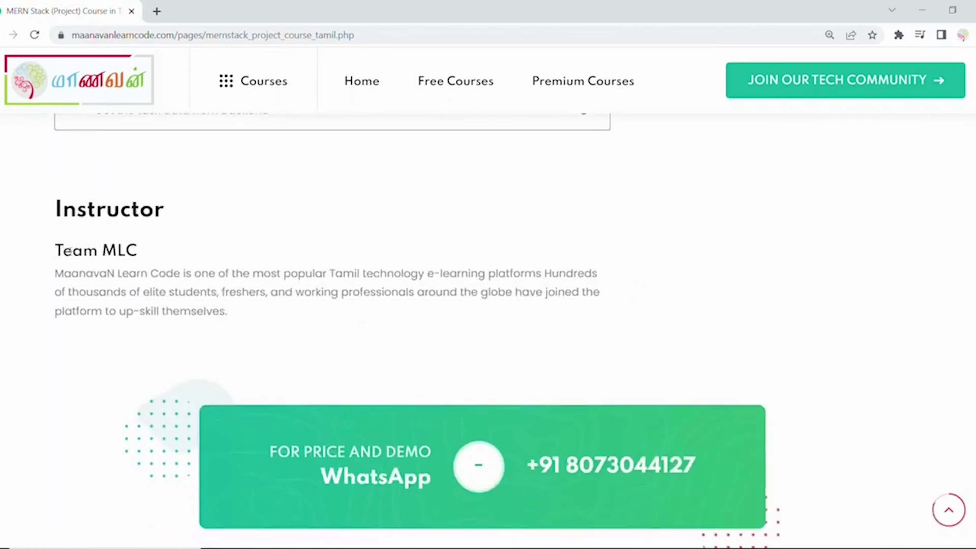
scroll(69, 251, up, 5)
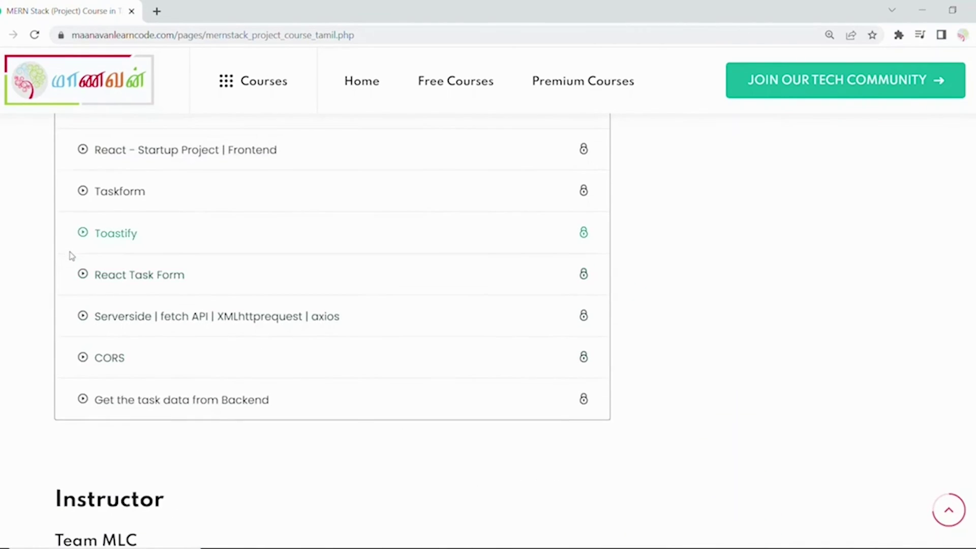
scroll(70, 257, up, 4)
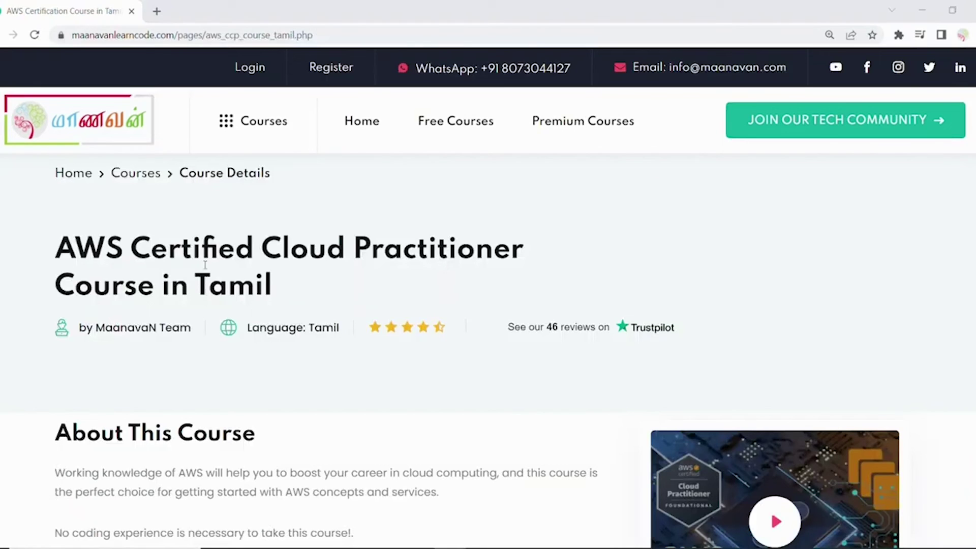
View the AWS Certified Cloud Practitioner course details and examine the Course Introduction lessons in its syllabus
triple_click(205, 265)
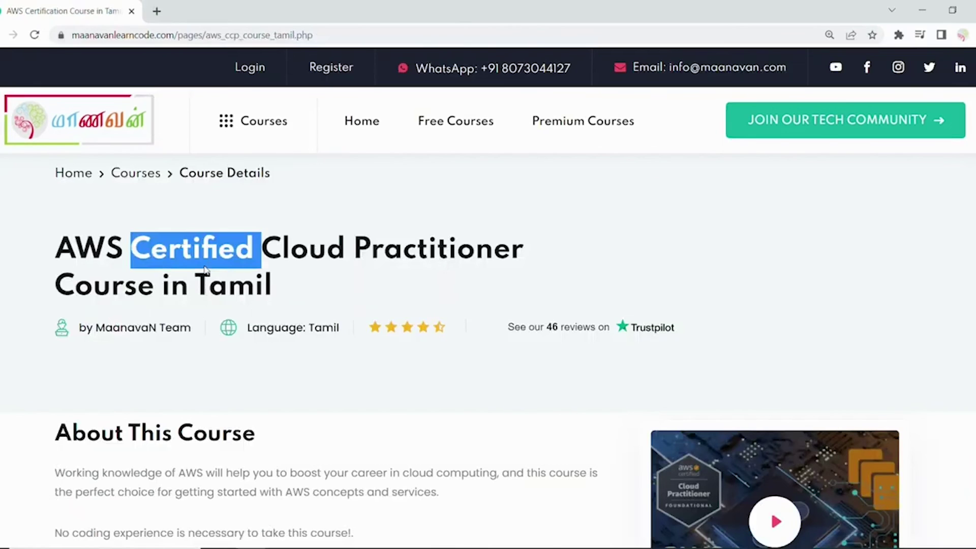
click(36, 274)
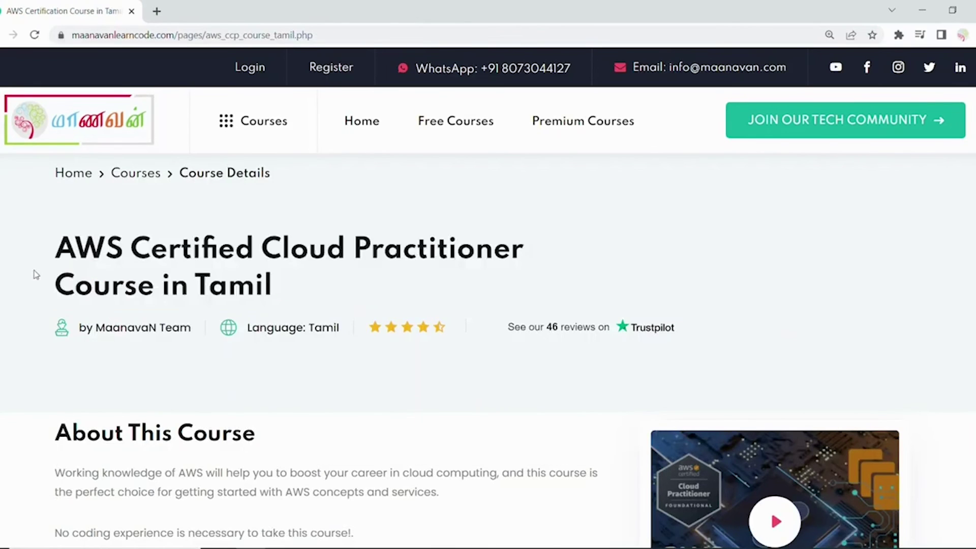
scroll(36, 274, down, 6)
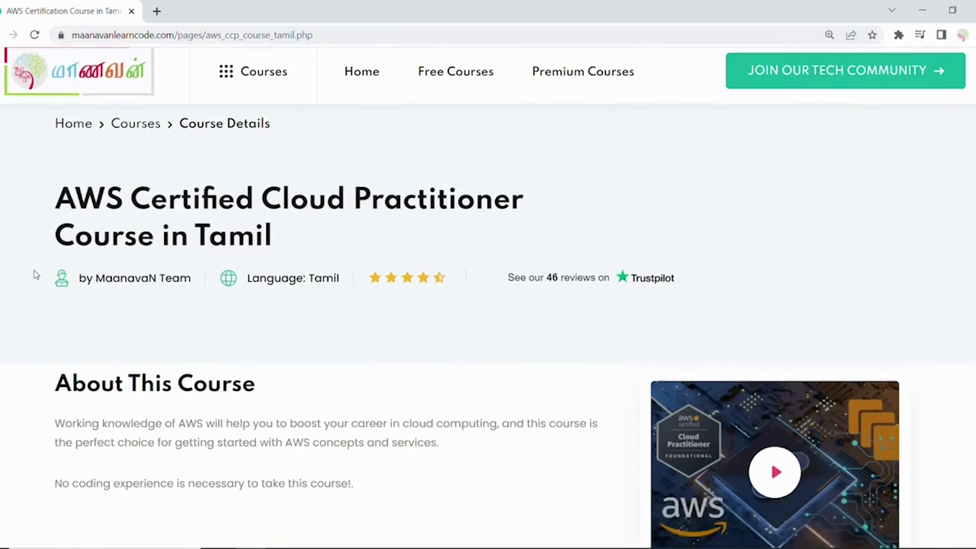
scroll(36, 275, down, 8)
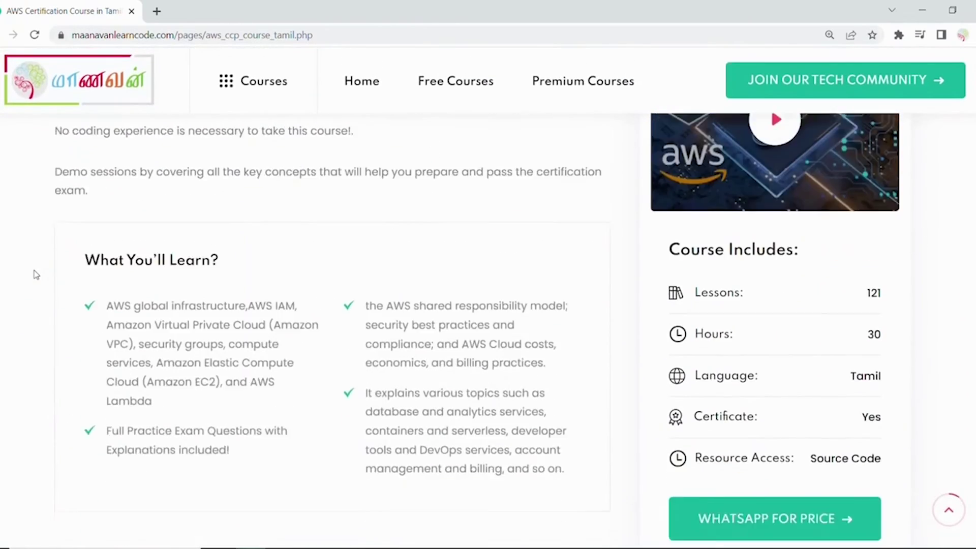
scroll(35, 275, down, 8)
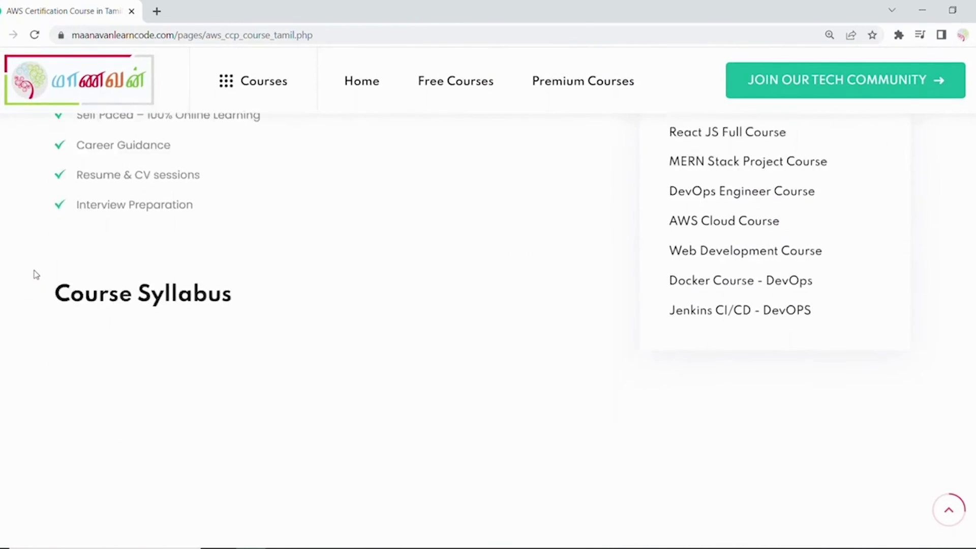
scroll(35, 274, down, 3)
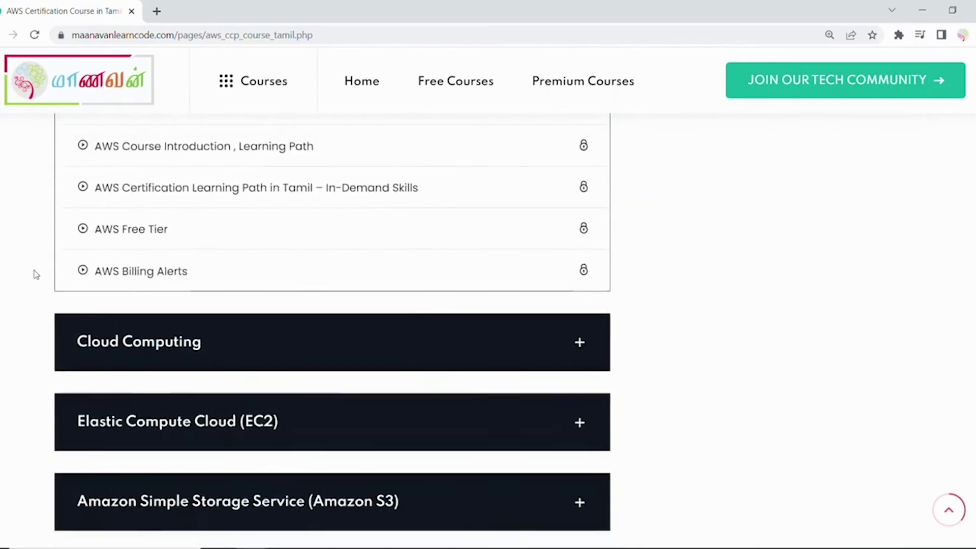
scroll(36, 275, up, 5)
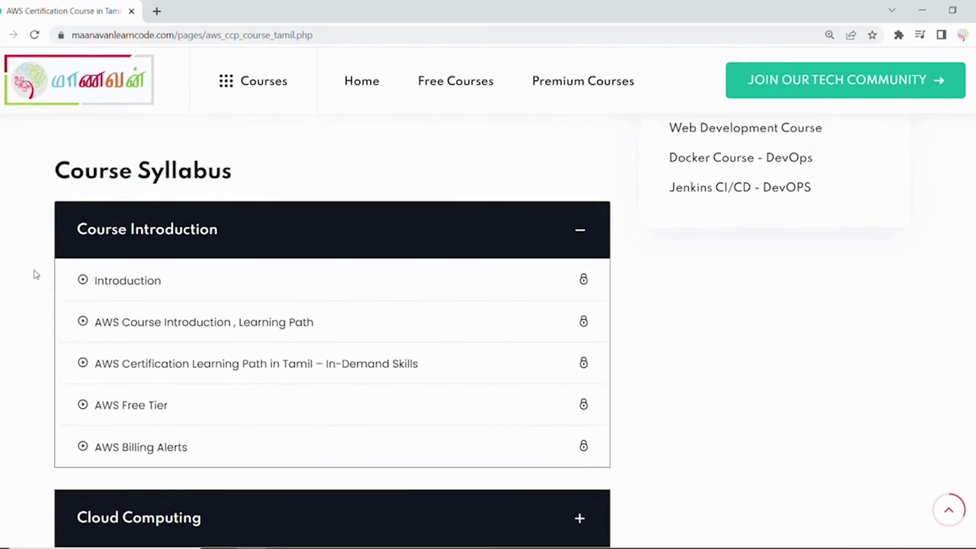
Expand the Cloud Computing, Elastic Compute Cloud (EC2) and Amazon S3 sections of the AWS syllabus and look through their lessons
scroll(34, 274, down, 5)
click(229, 221)
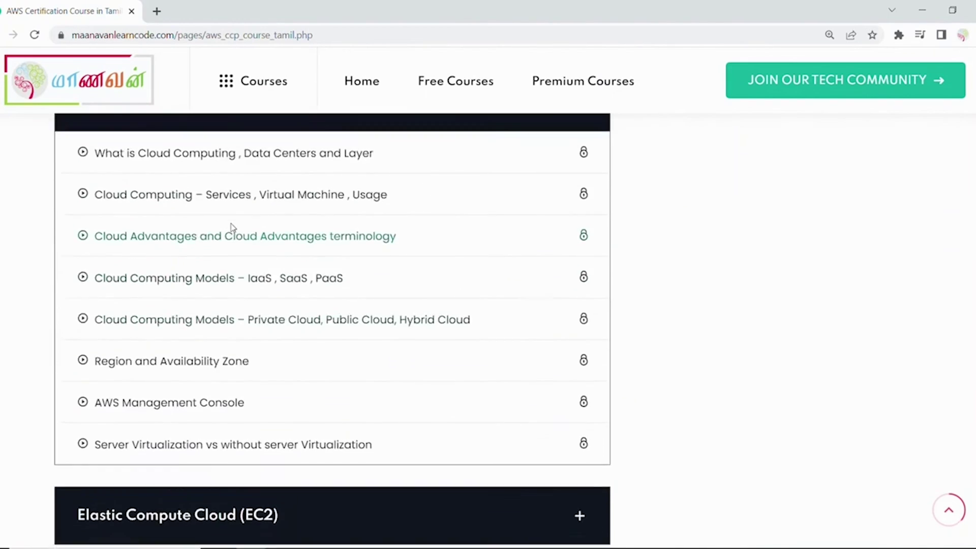
scroll(231, 226, down, 4)
click(262, 349)
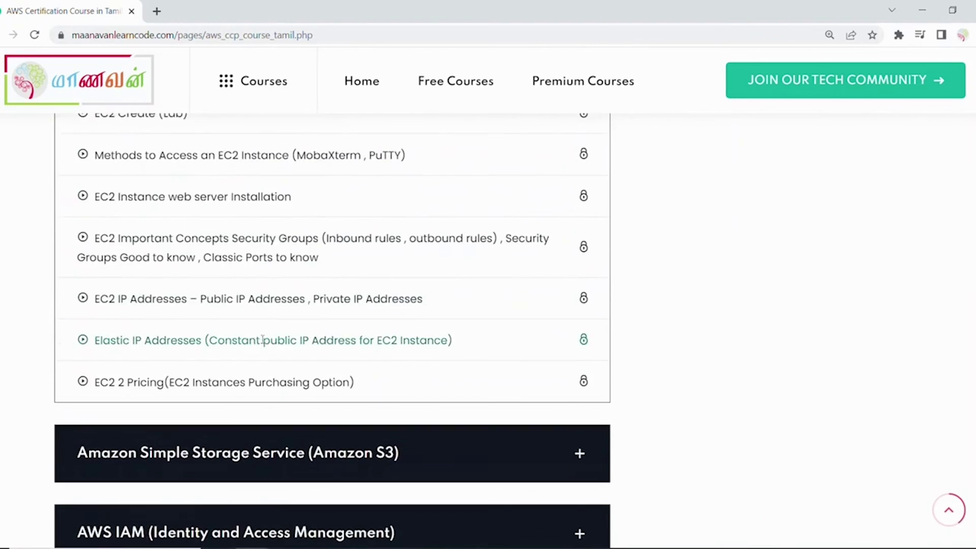
scroll(263, 343, down, 5)
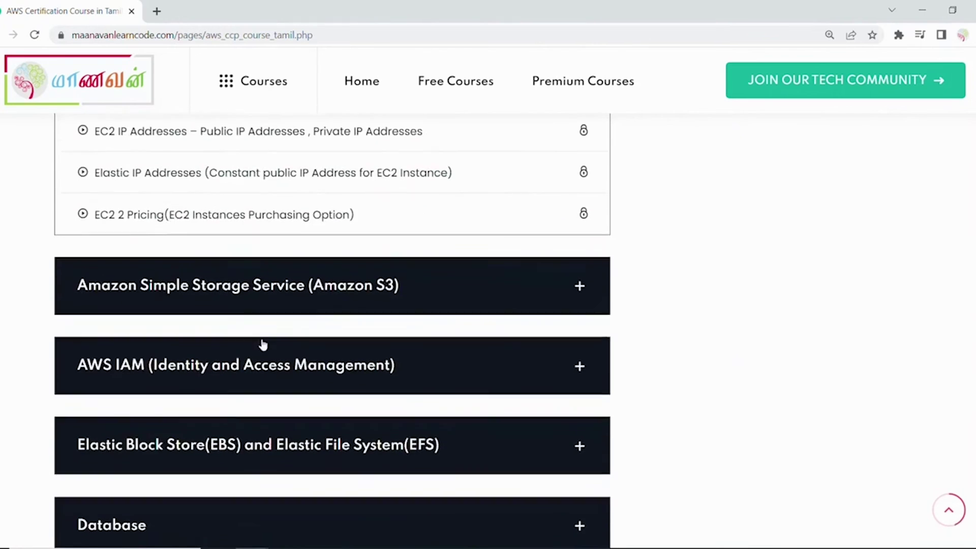
click(269, 296)
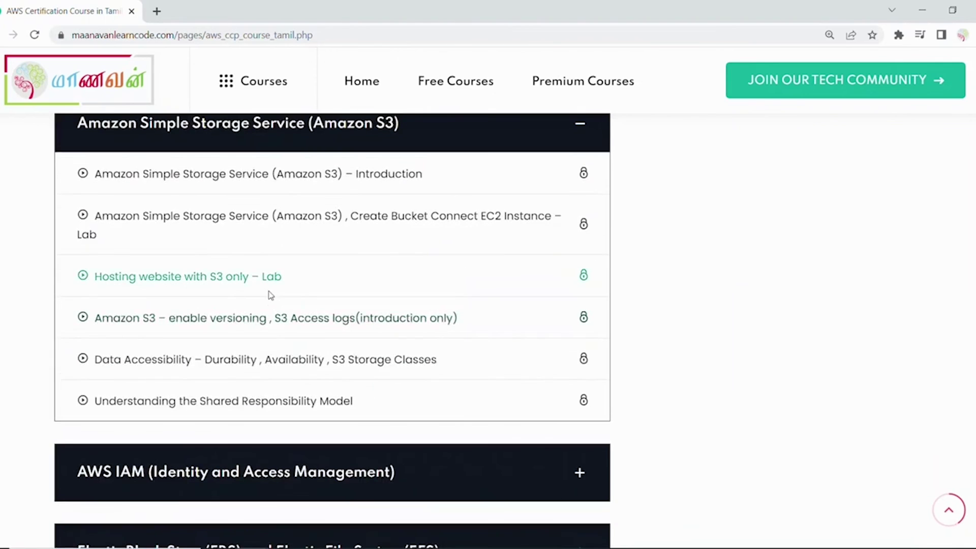
scroll(270, 294, down, 9)
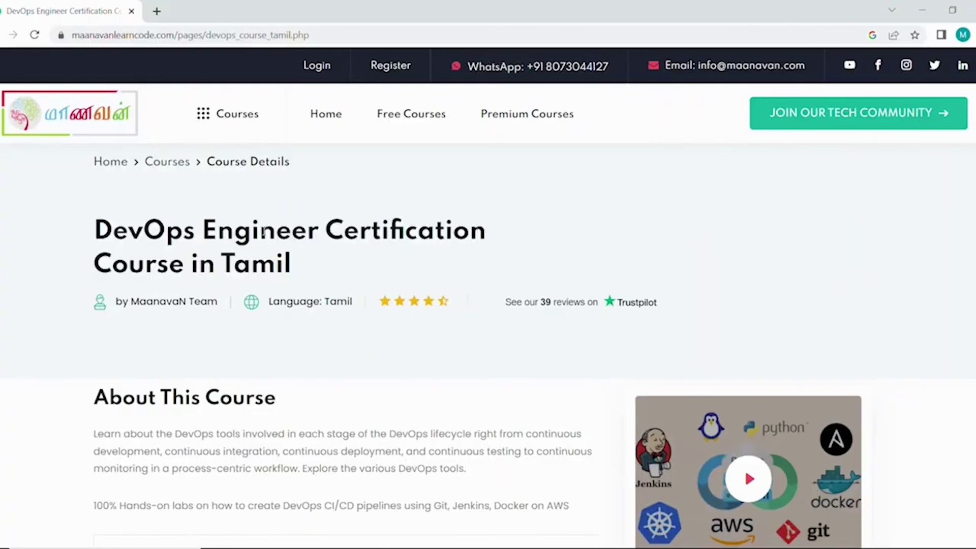
View the DevOps Engineer Certification course details and look through the Linux-related and AWS sections of its syllabus
scroll(331, 340, down, 15)
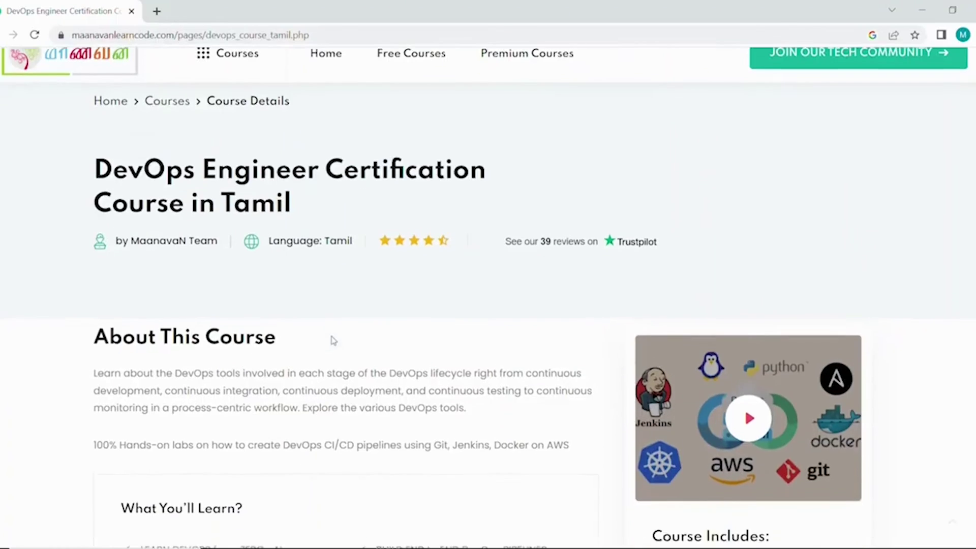
scroll(115, 252, down, 6)
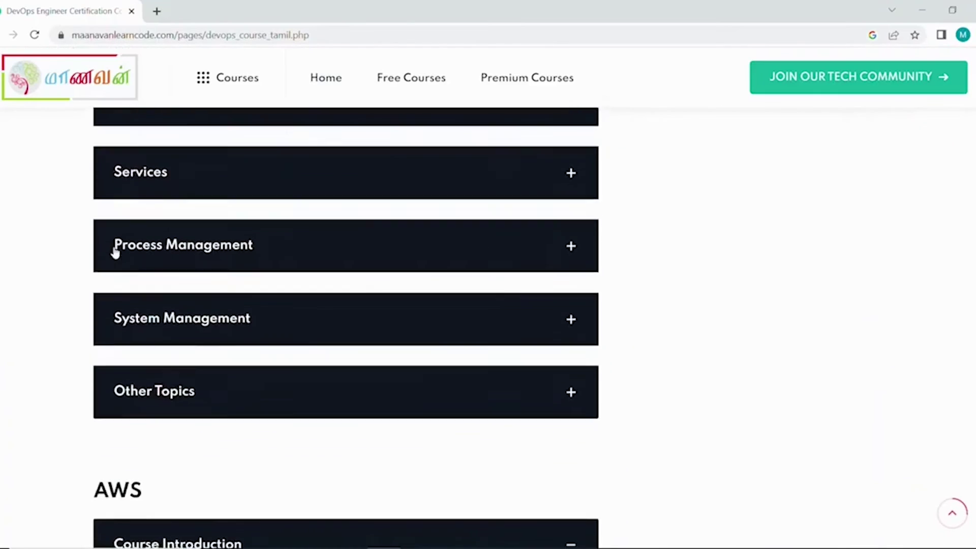
scroll(122, 333, down, 18)
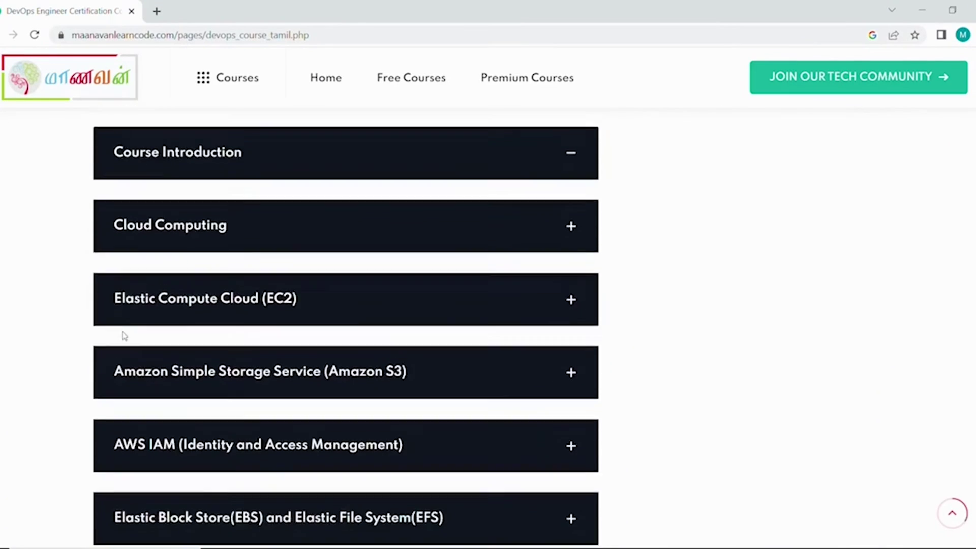
scroll(127, 325, down, 20)
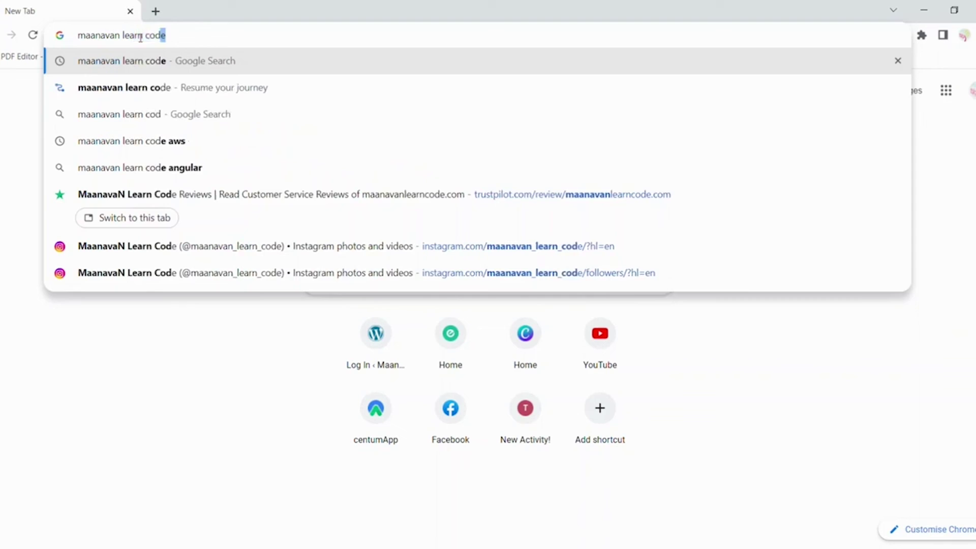
Search the web for "maanavan learn code", open the MaanavaN Learn Code site enlarged, and go to its premium courses page
text(earn code)
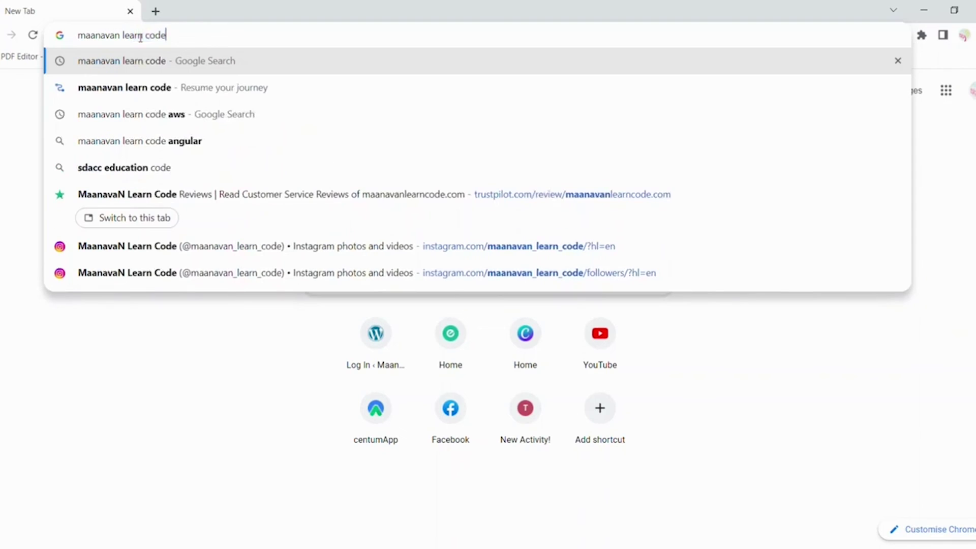
key(Return)
key(ctrl+plus)
key(ctrl+plus)
key(ctrl+plus)
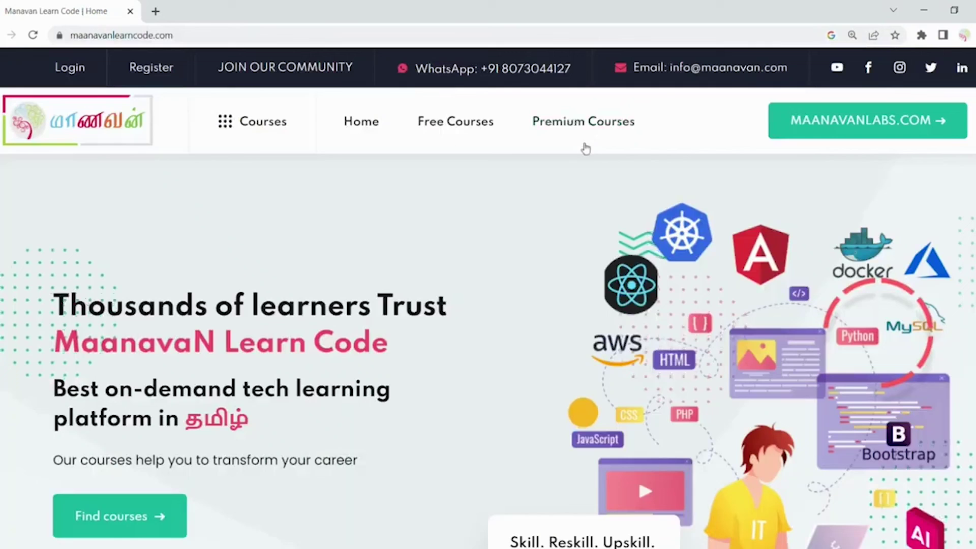
click(582, 122)
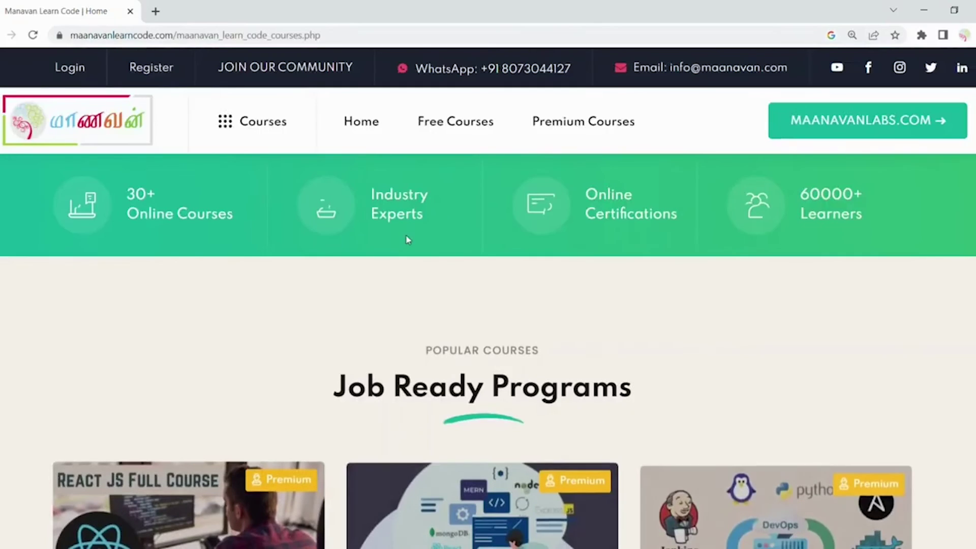